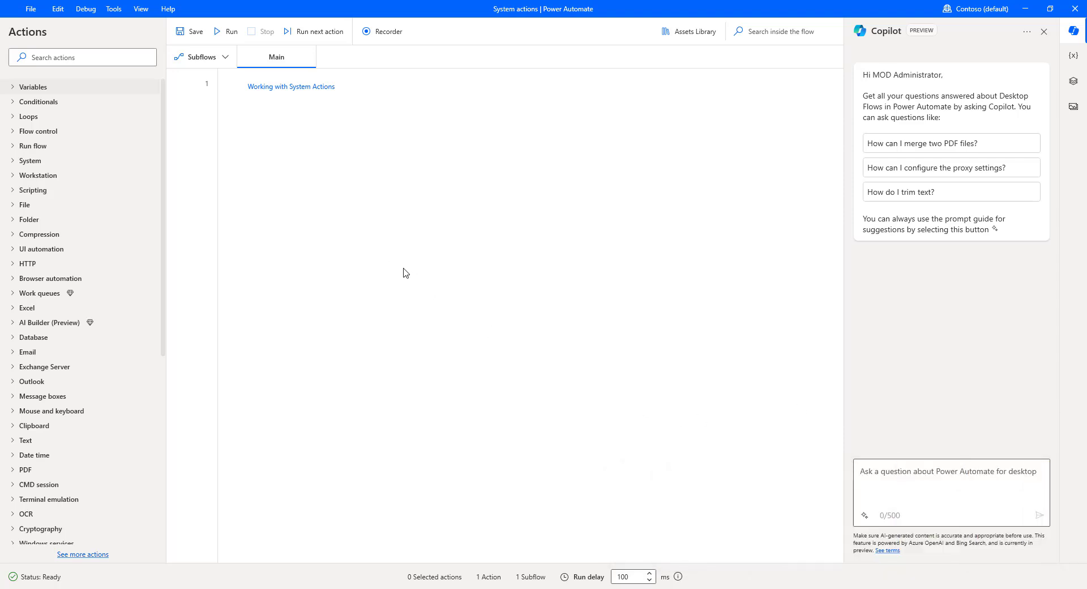
Find the Run application action and add it to the Main flow below the comment.
left_click(102, 57)
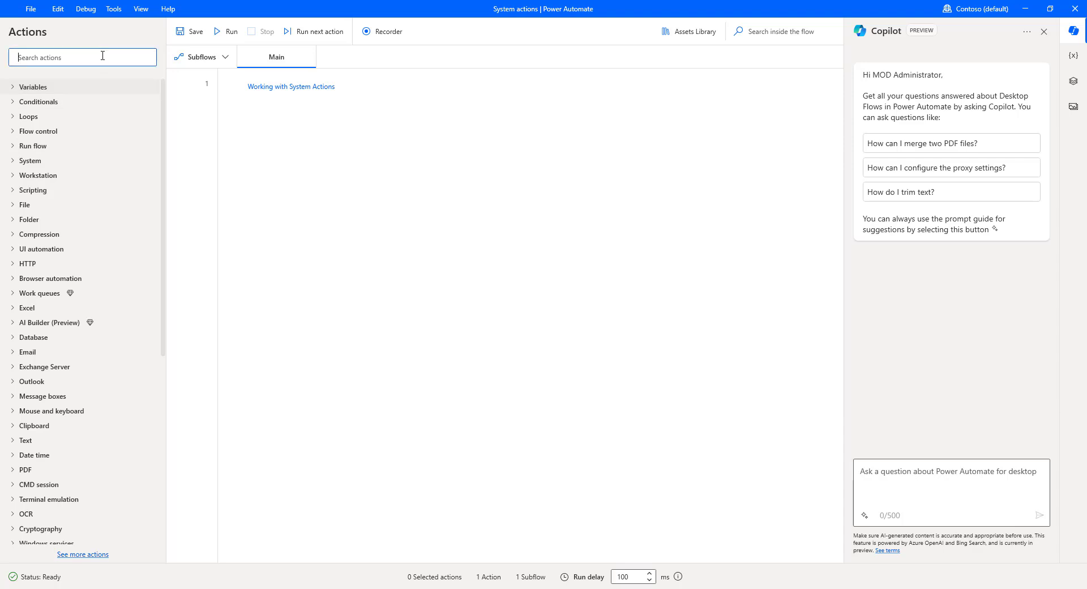
type("run application")
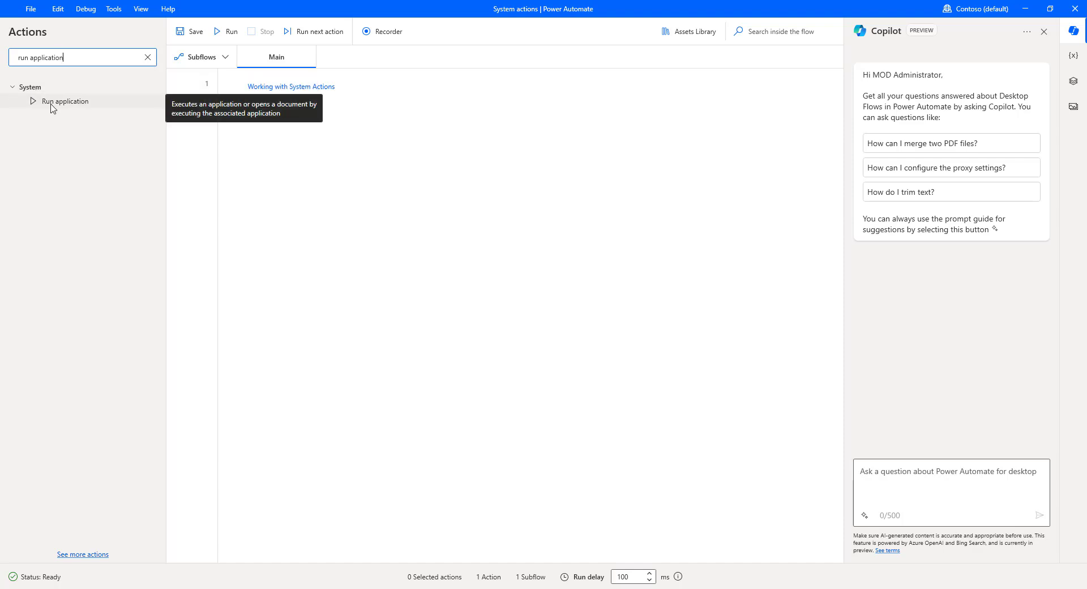
left_click_drag(51, 106, 368, 141)
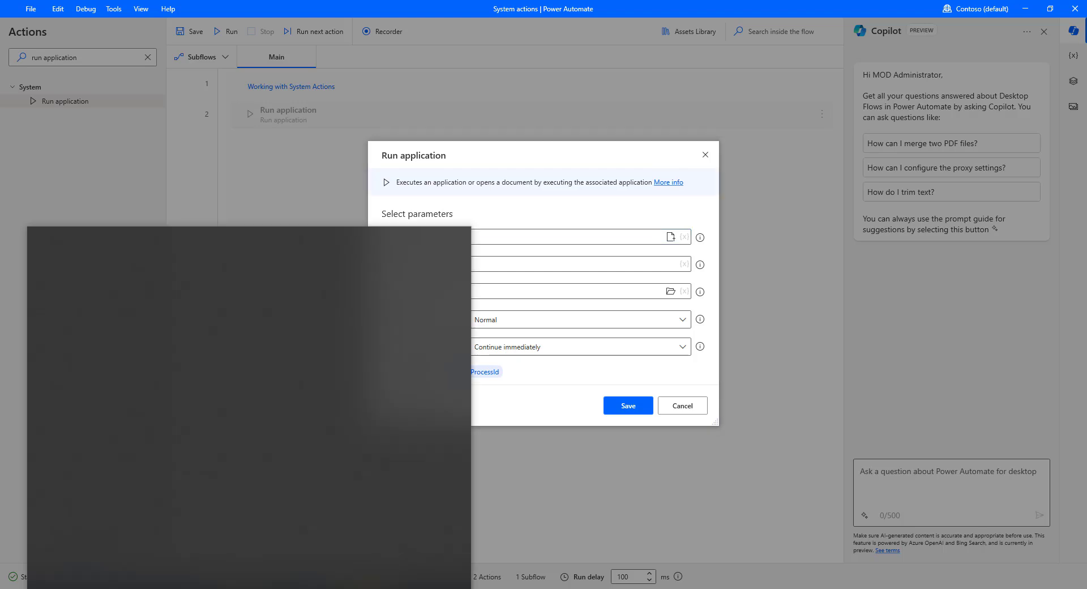
Launch the Contoso Invoicing app from Windows search to view it, and close it again.
type("co")
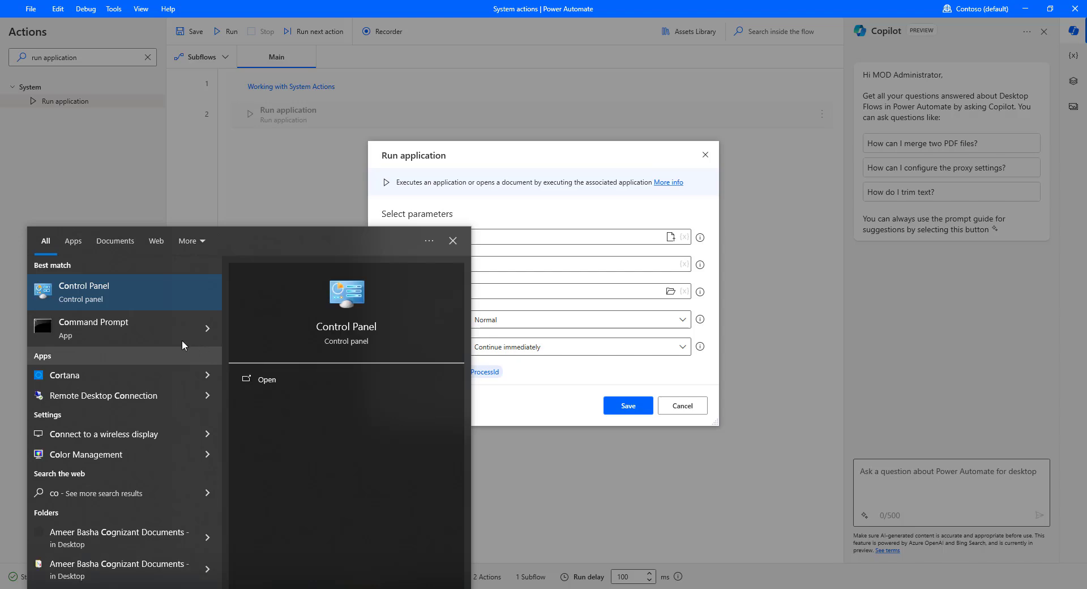
type("ntoso")
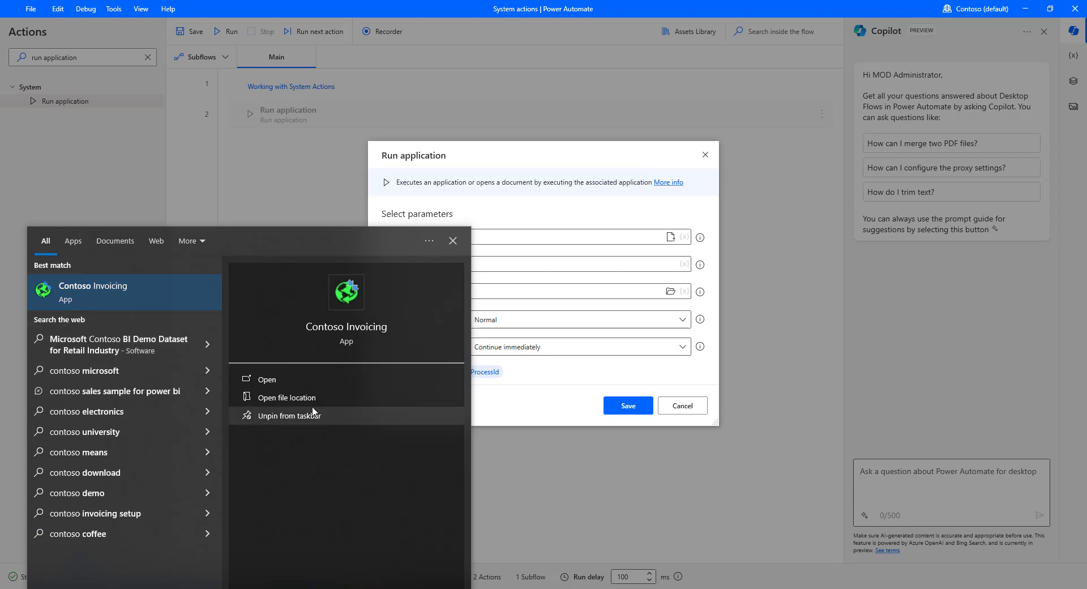
left_click(292, 384)
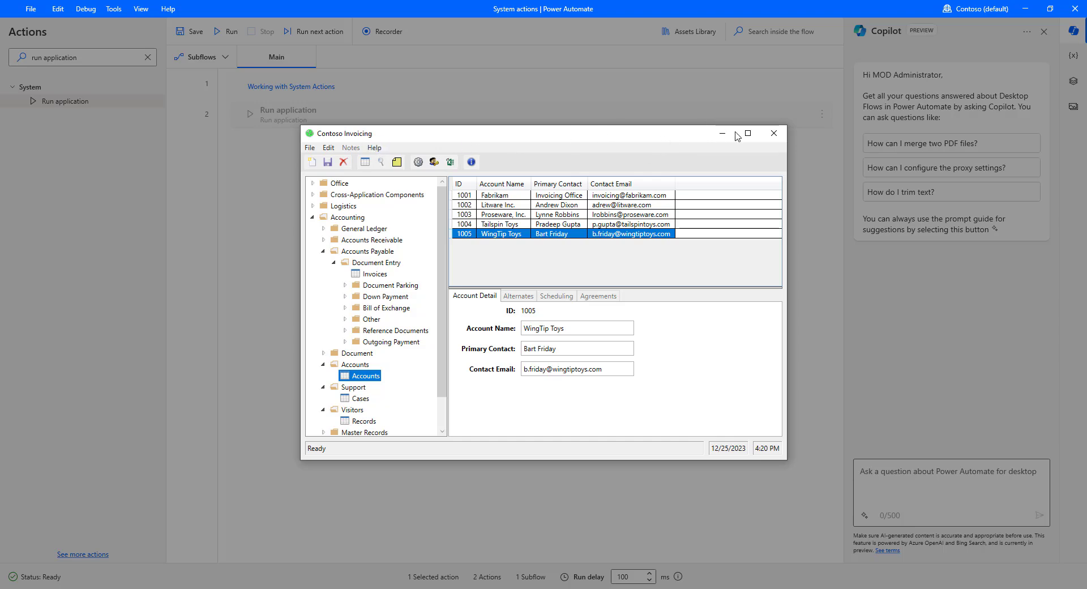
left_click(773, 134)
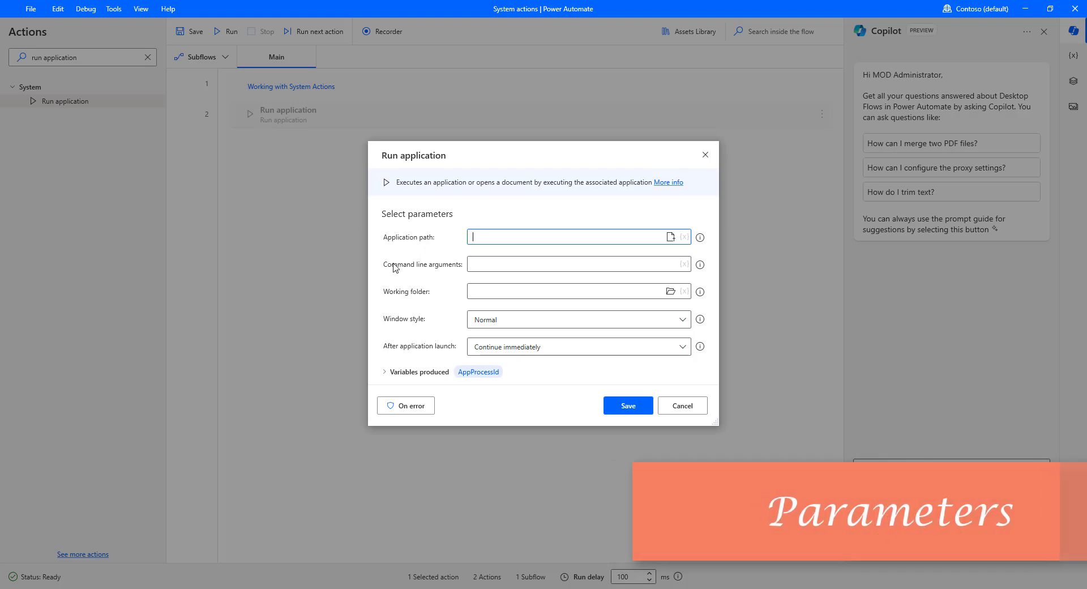
Copy the full path of LegacyInvoicingApp from the Contoso Invoicing install folder and close the File Explorer windows.
key("super")
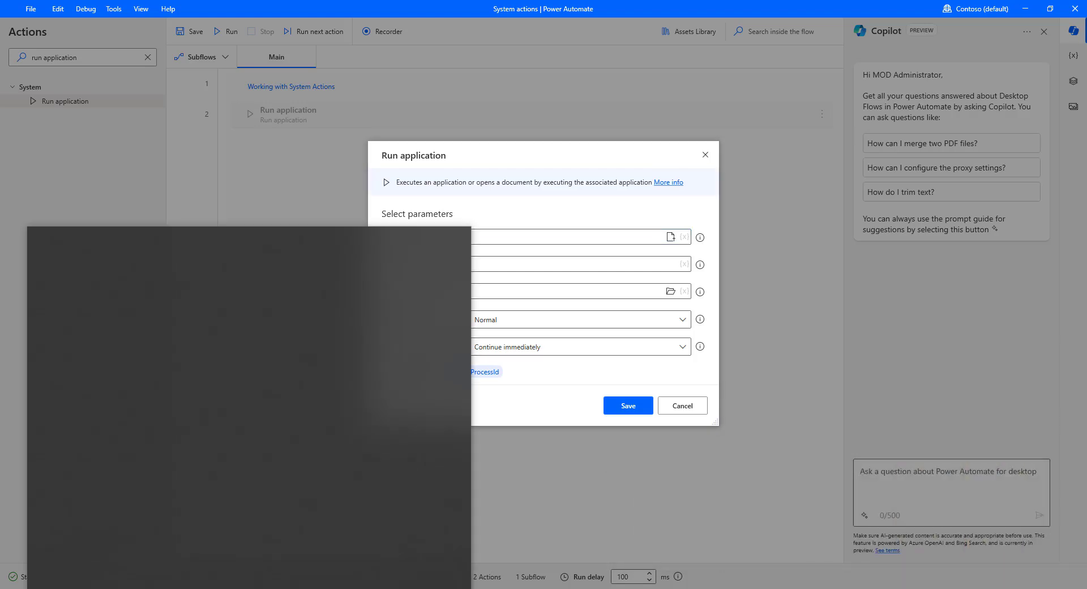
type("cont")
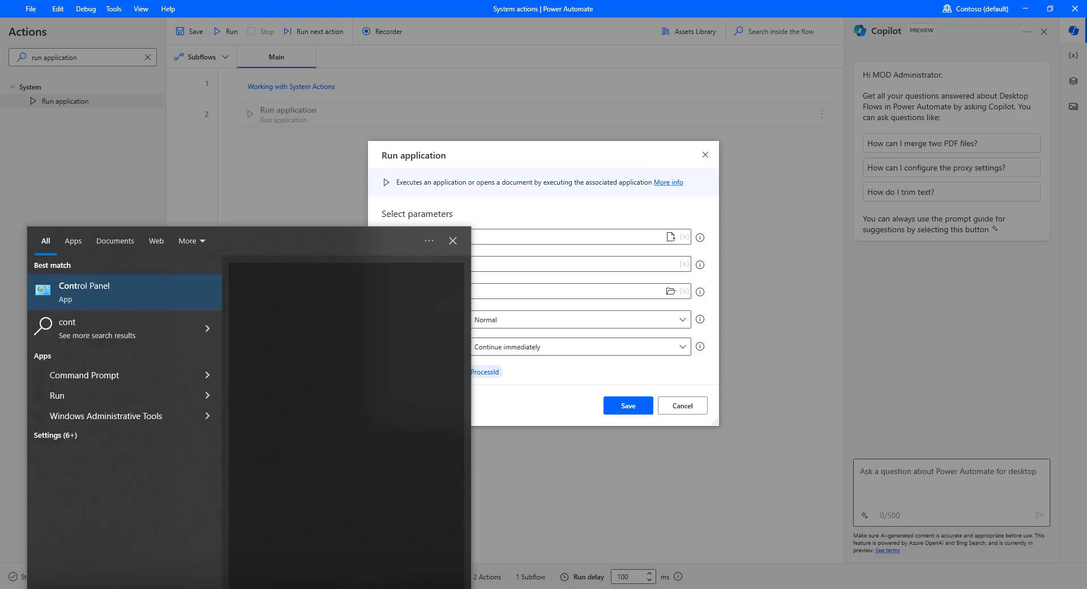
type("os")
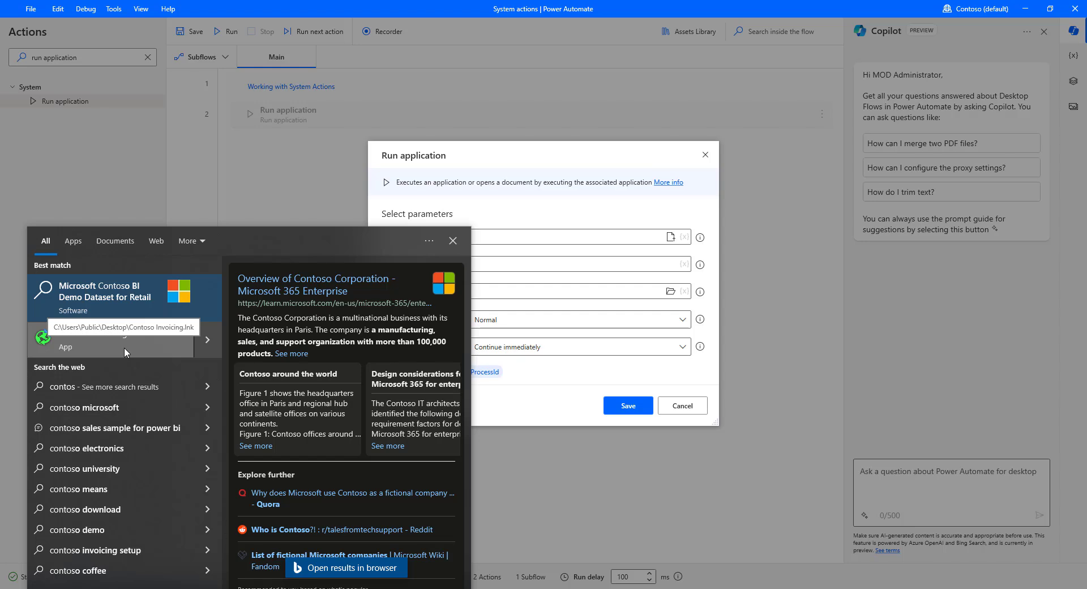
left_click(212, 338)
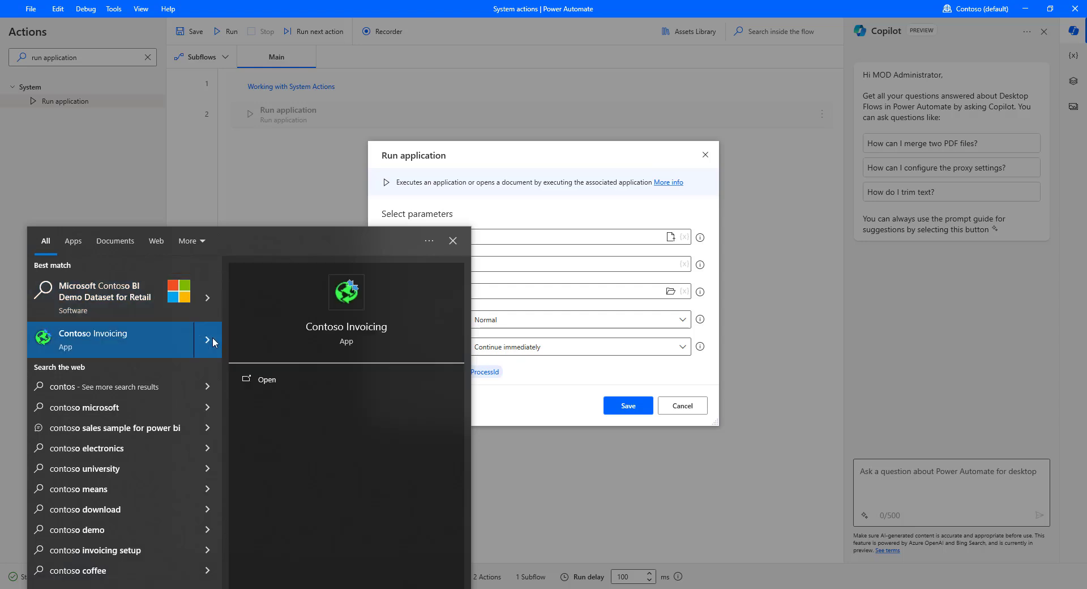
left_click(282, 399)
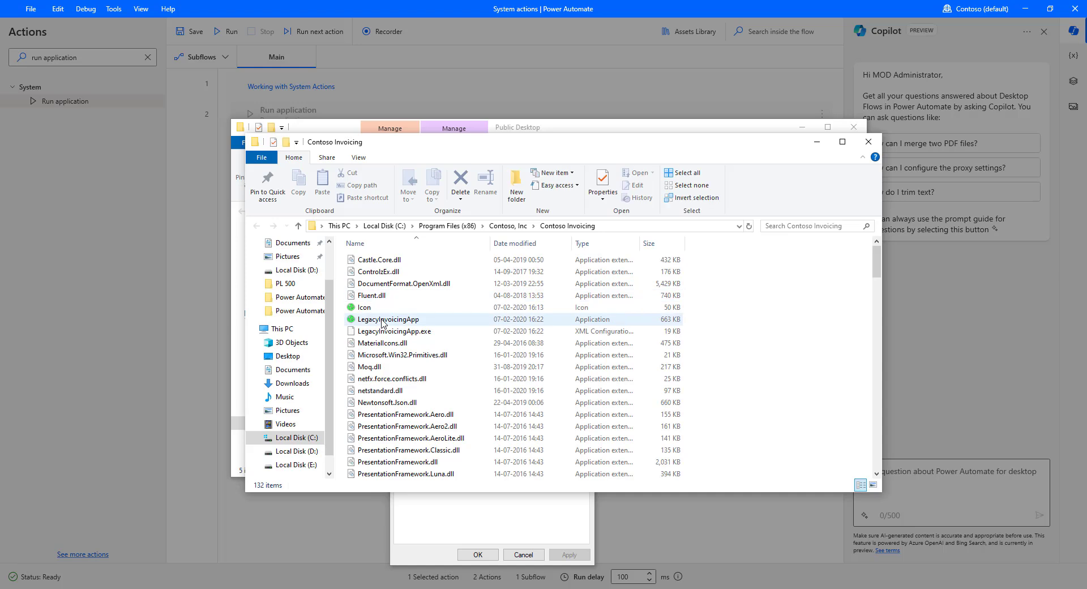
left_click(382, 320)
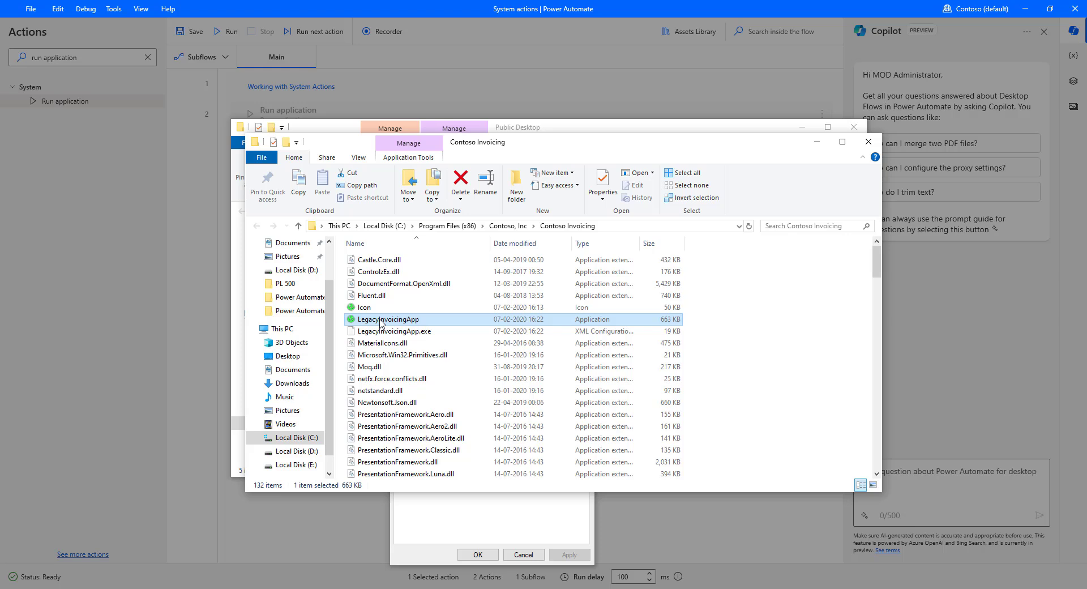
right_click(382, 323)
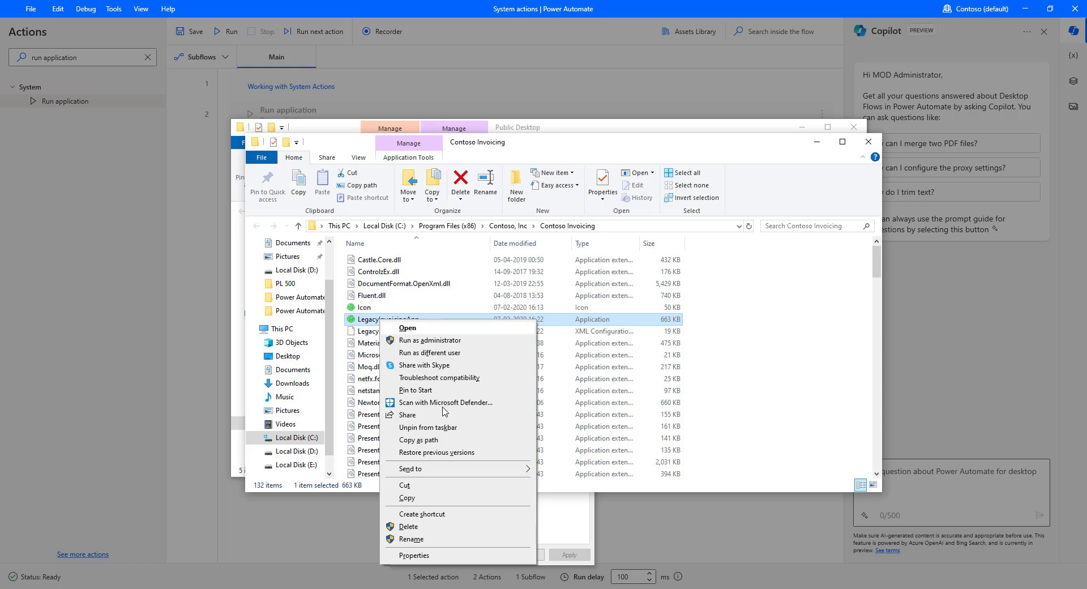
left_click(431, 440)
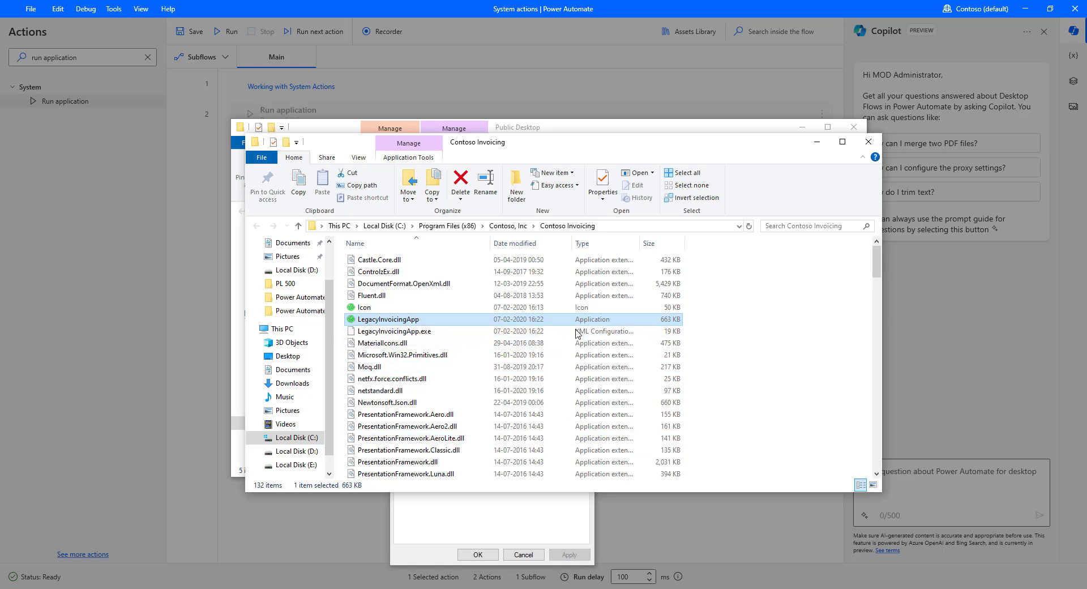
left_click(869, 144)
left_click(854, 127)
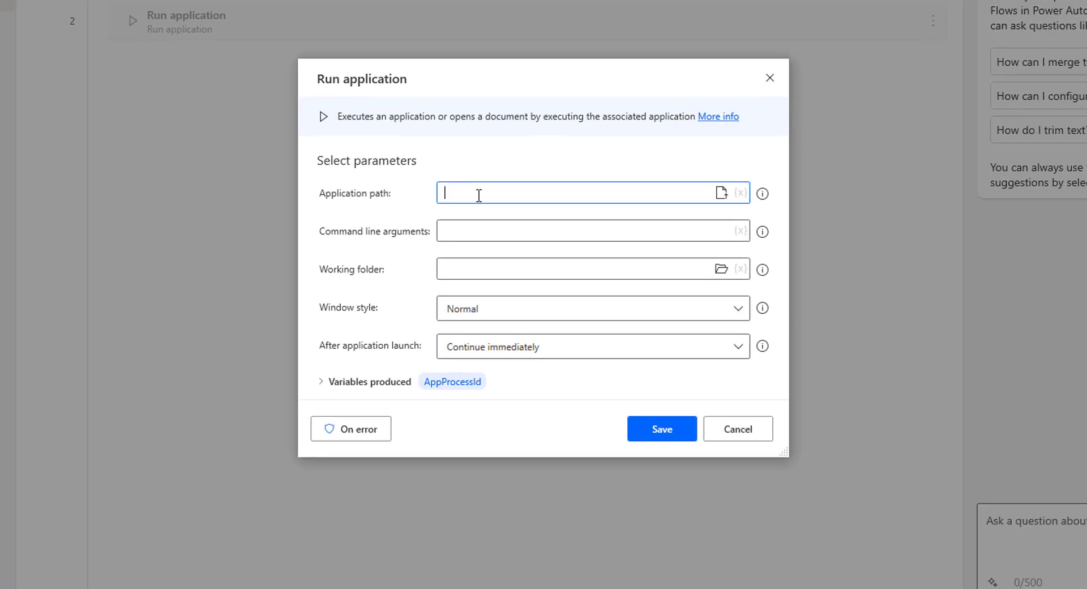
Paste the copied LegacyInvoicingApp.exe path as the application path, with window style Normal and Continue immediately after application launch.
key("ctrl+v")
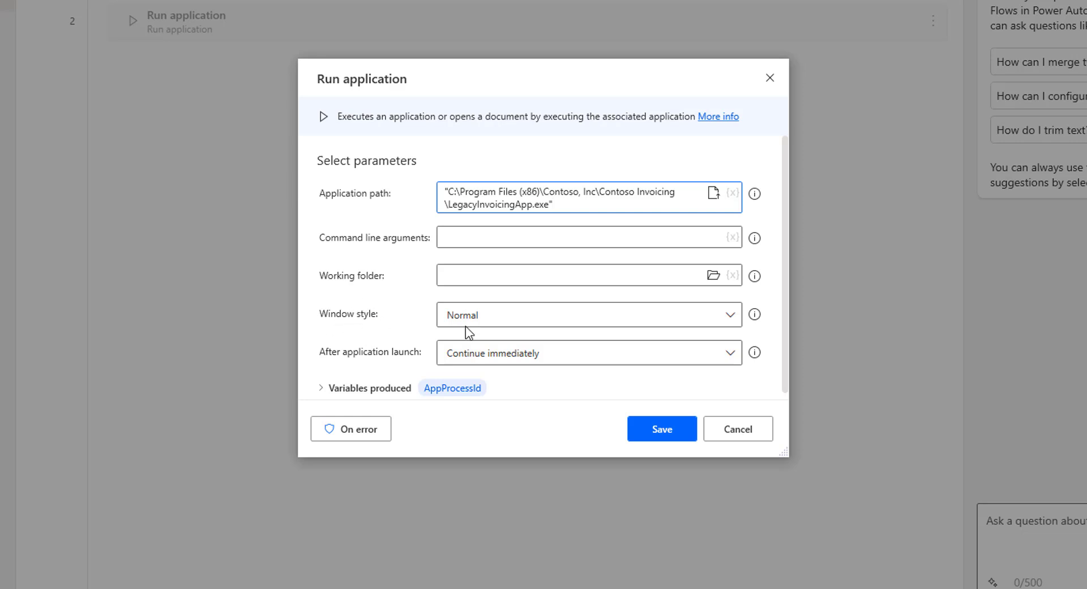
left_click(729, 317)
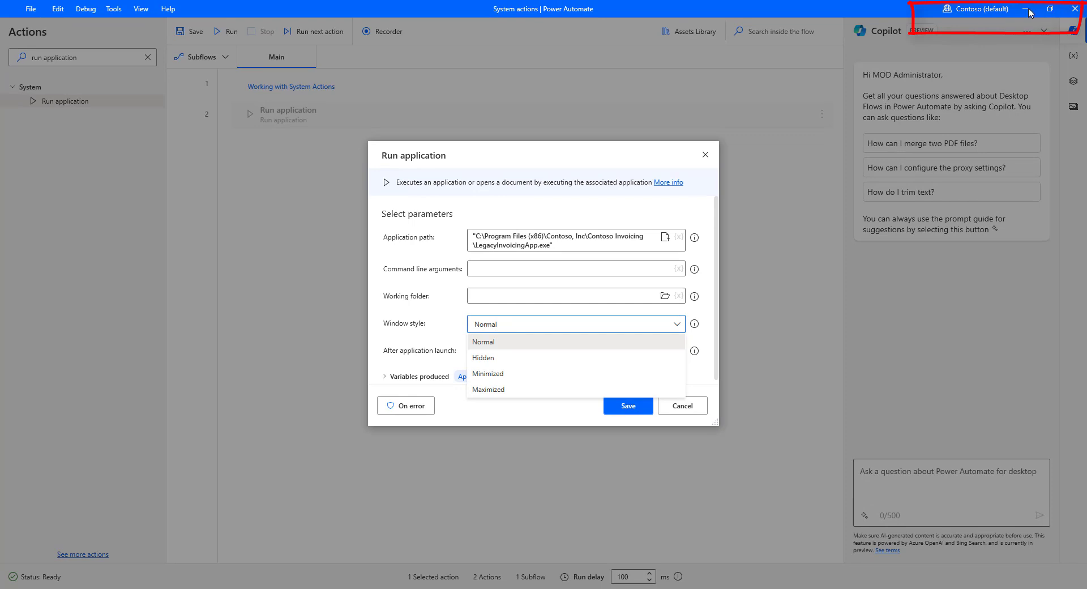
left_click(495, 347)
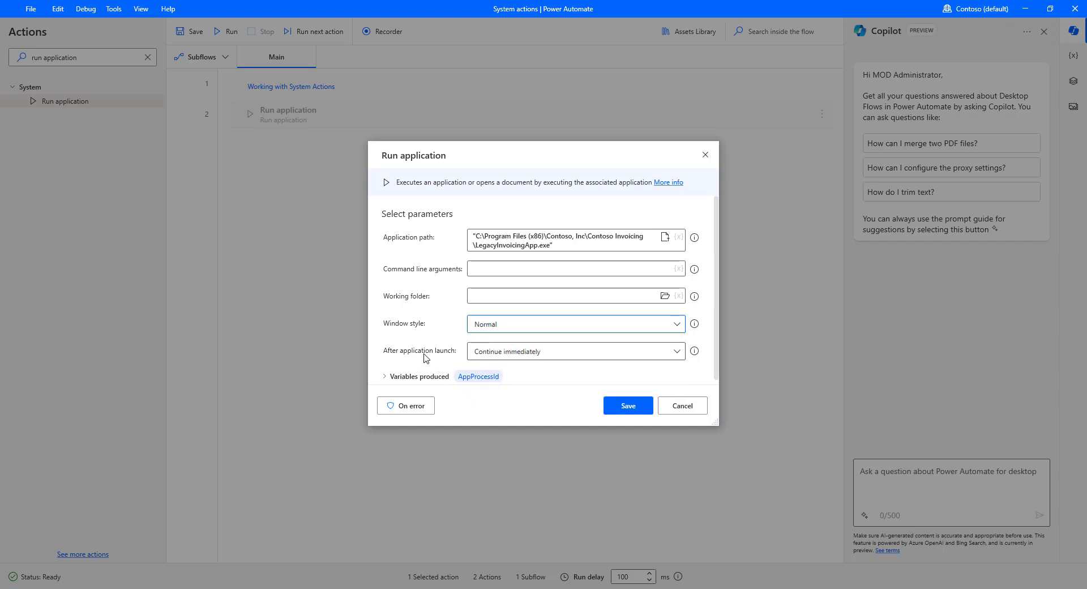
left_click(507, 355)
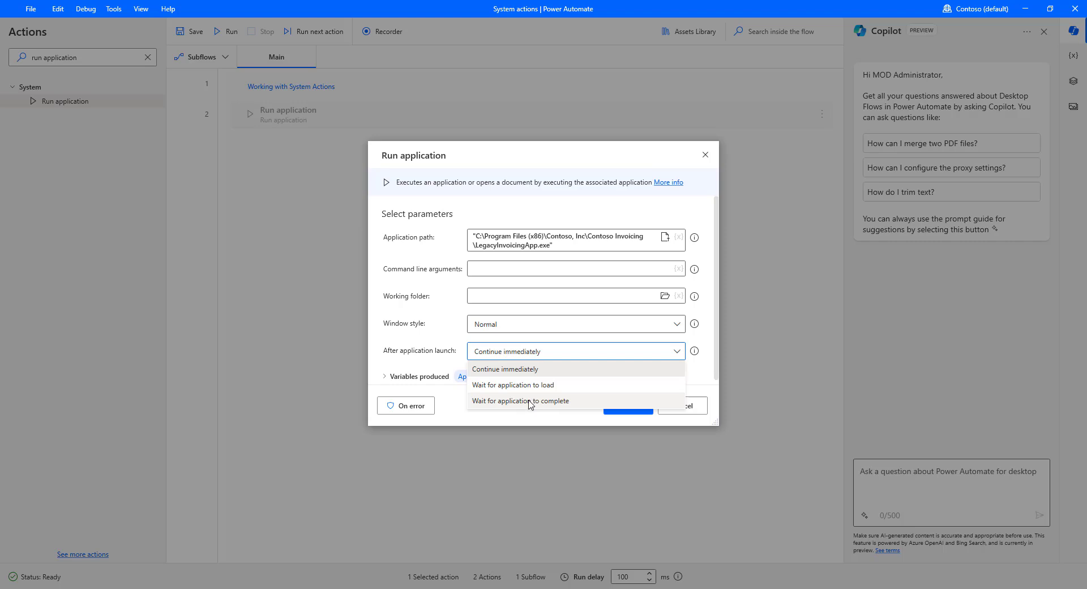
left_click(526, 371)
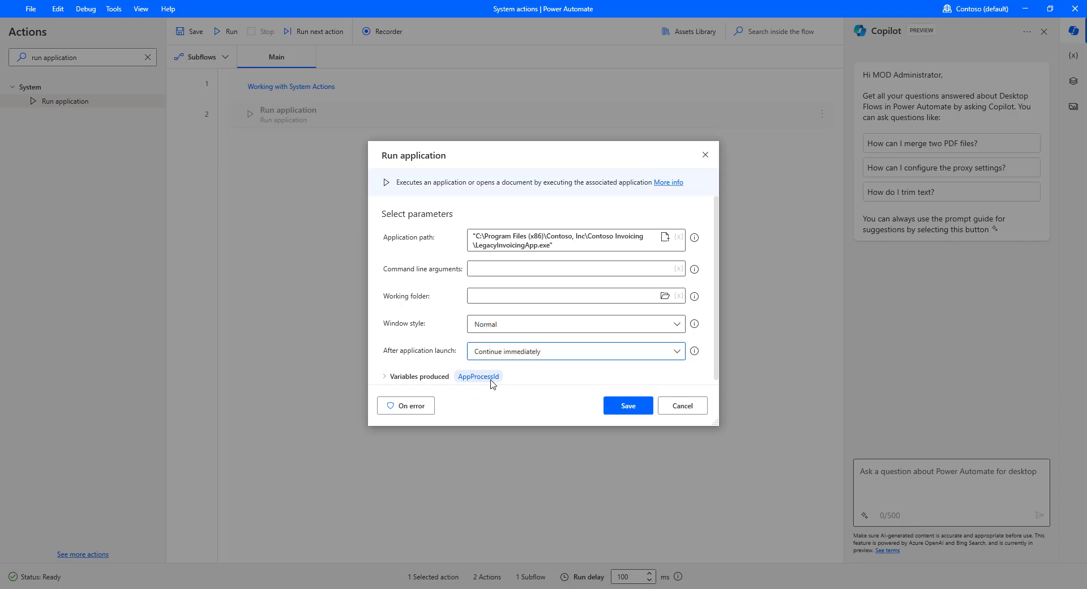
Examine the process names and PIDs in Task Manager's details in relation to LegacyInvoicingApp and the AppProcessId variable.
right_click(589, 586)
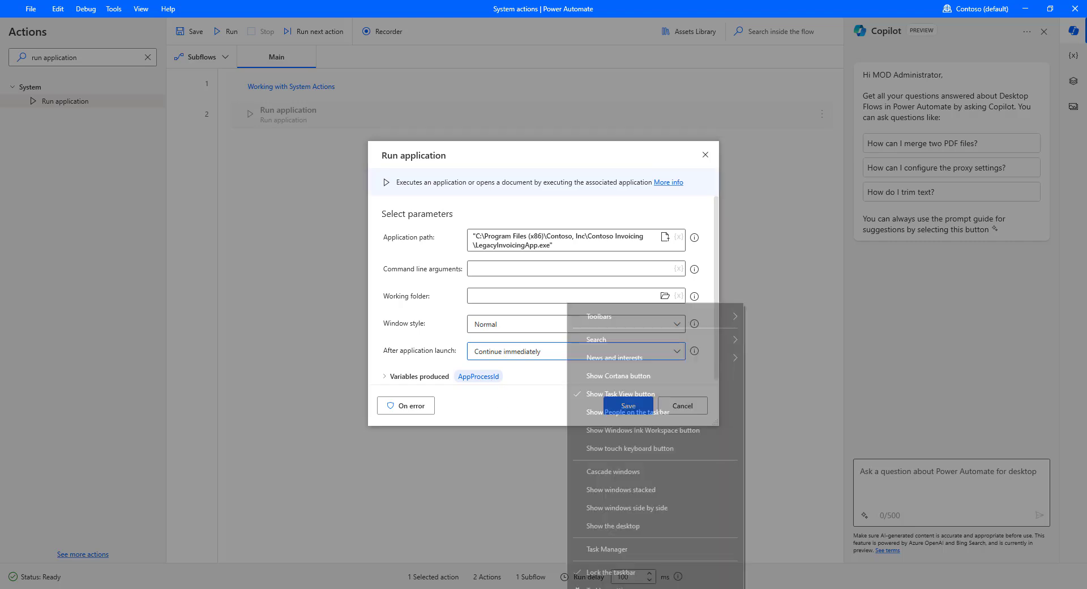
left_click(609, 549)
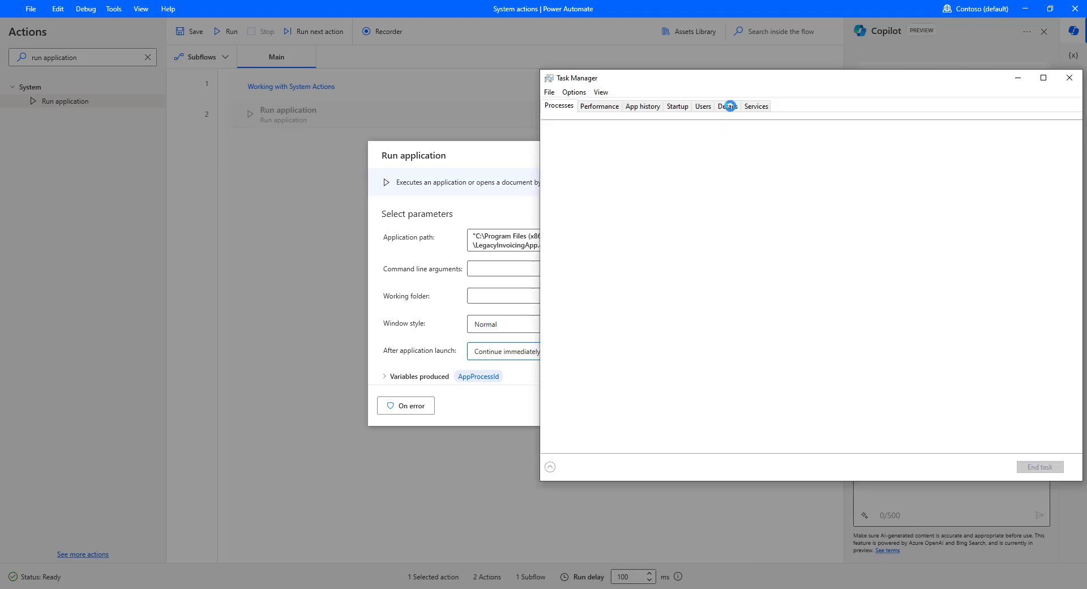
left_click(729, 106)
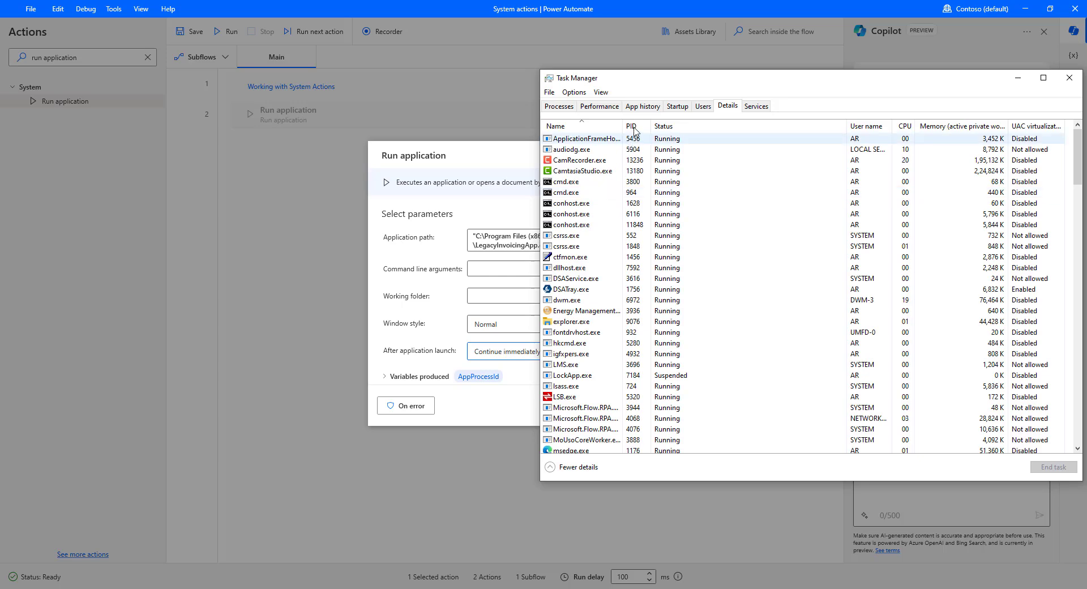
left_click(590, 161)
left_click(481, 403)
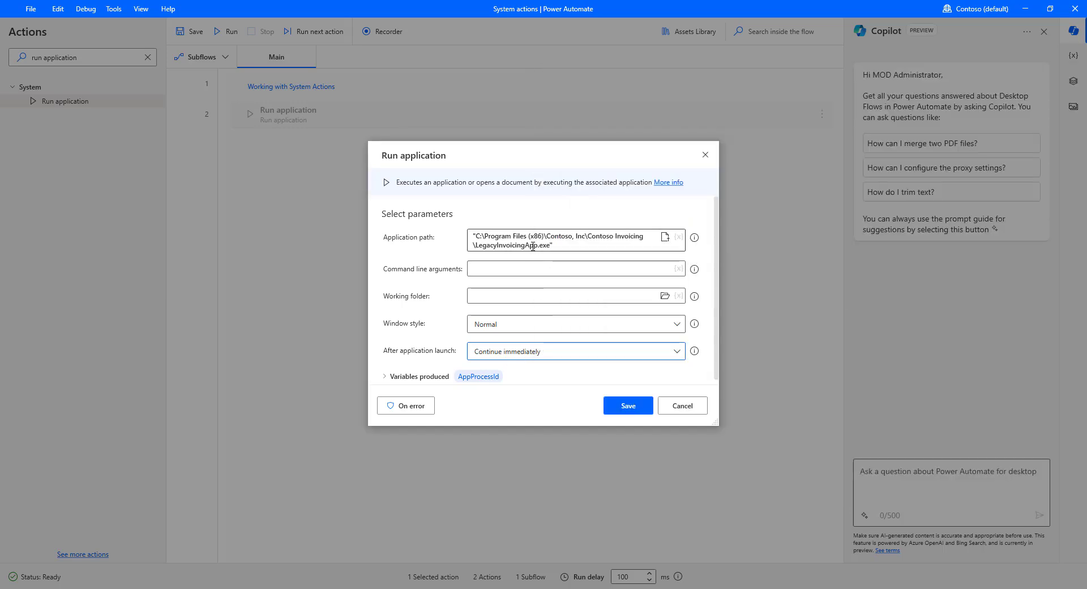
double_click(533, 246)
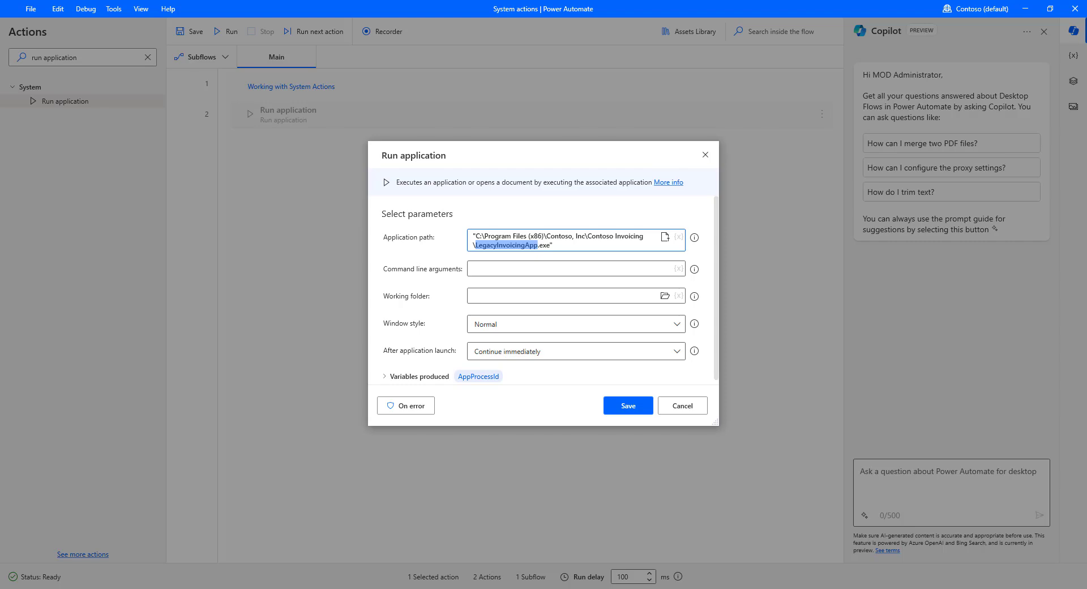
key("ctrl+shift+Escape")
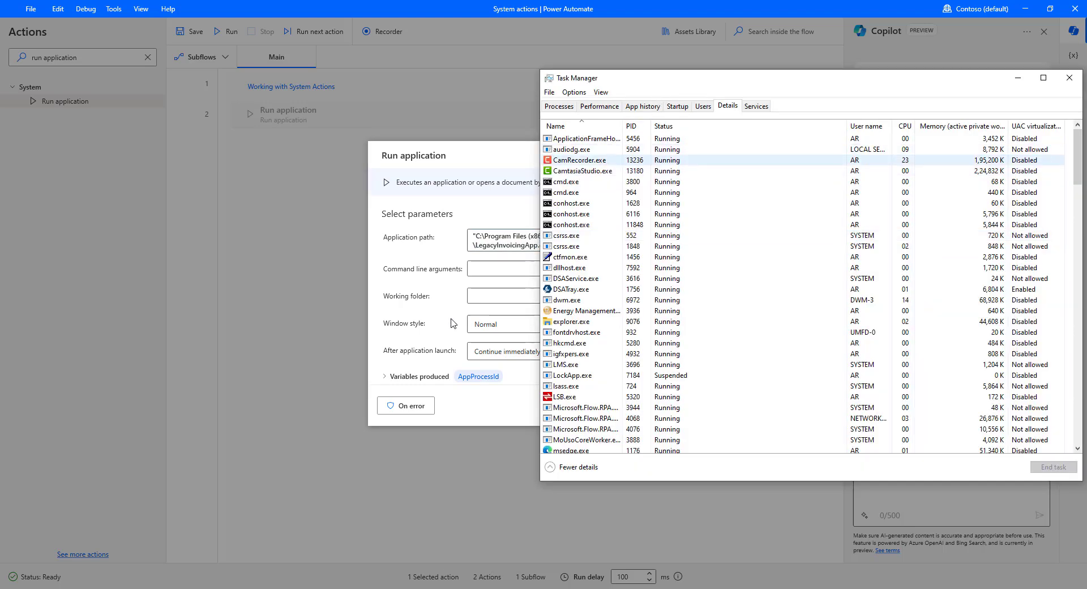
left_click(464, 344)
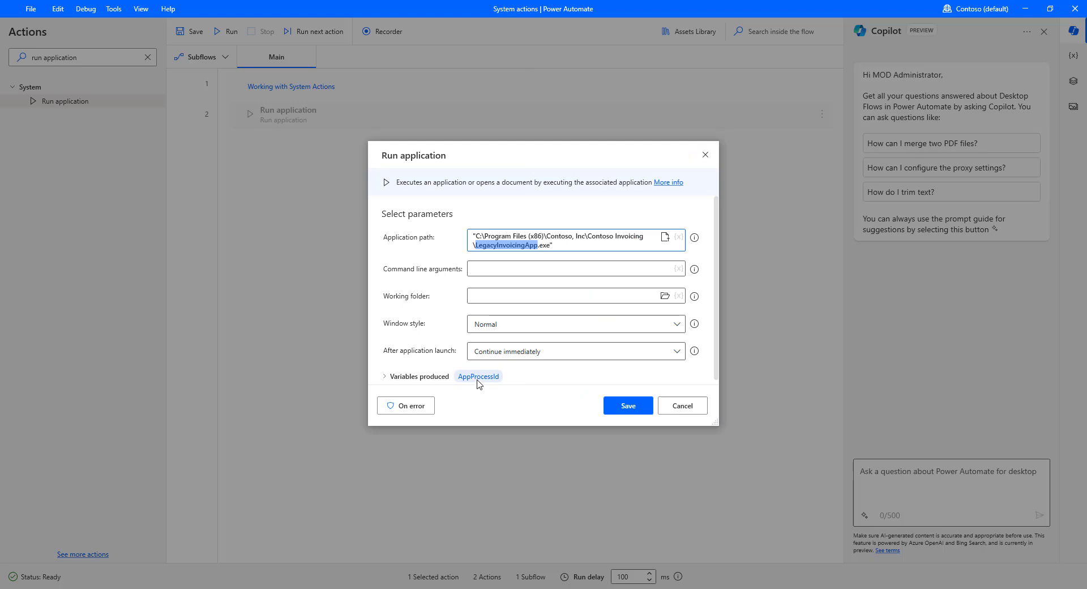
Save the Run application action and run the flow, minimizing the Contoso Invoicing window it launches.
left_click(631, 410)
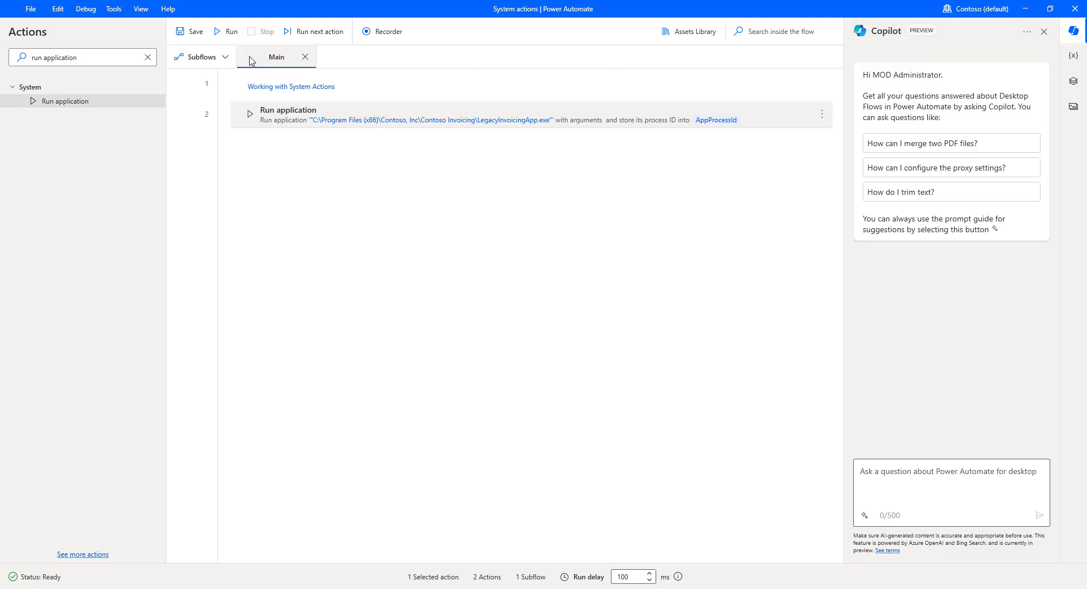
left_click(231, 34)
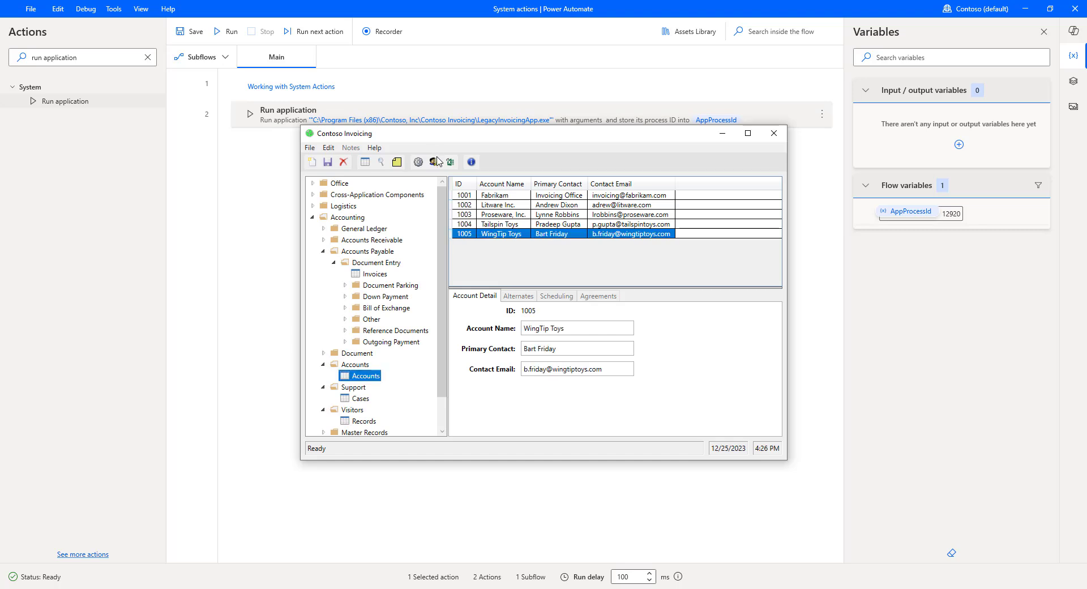
left_click(721, 133)
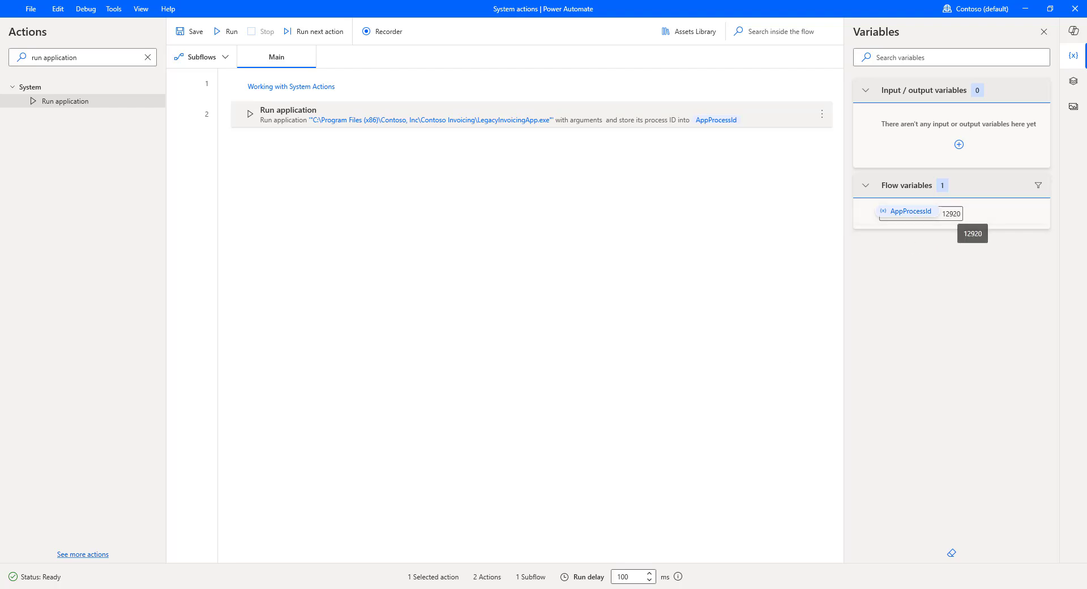
Locate the LegacyInvoicingApp process in Task Manager's details and check its PID against the AppProcessId variable.
left_click(399, 543)
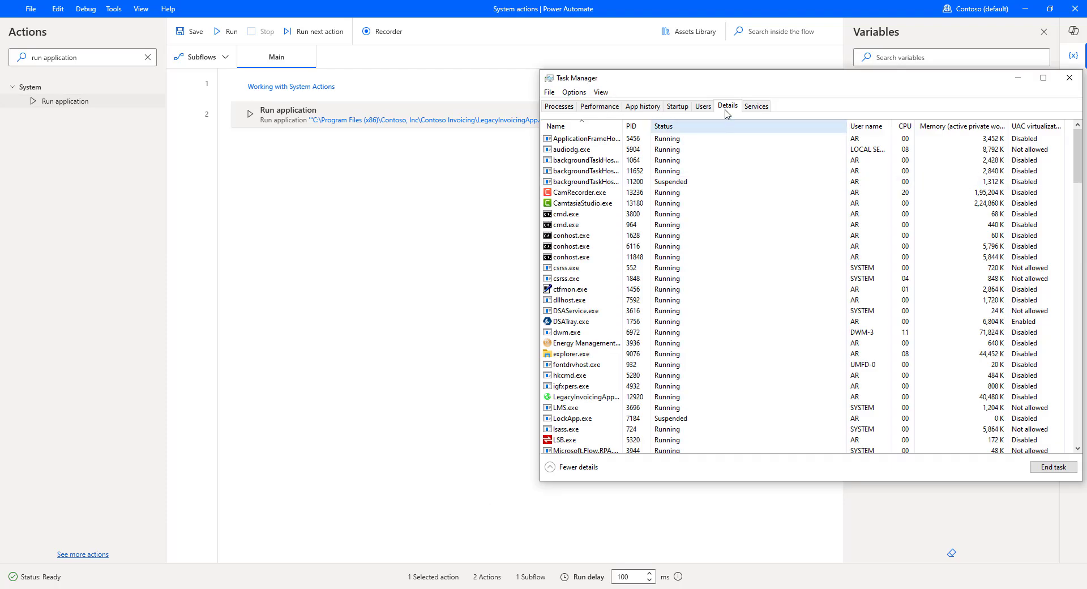
left_click(574, 332)
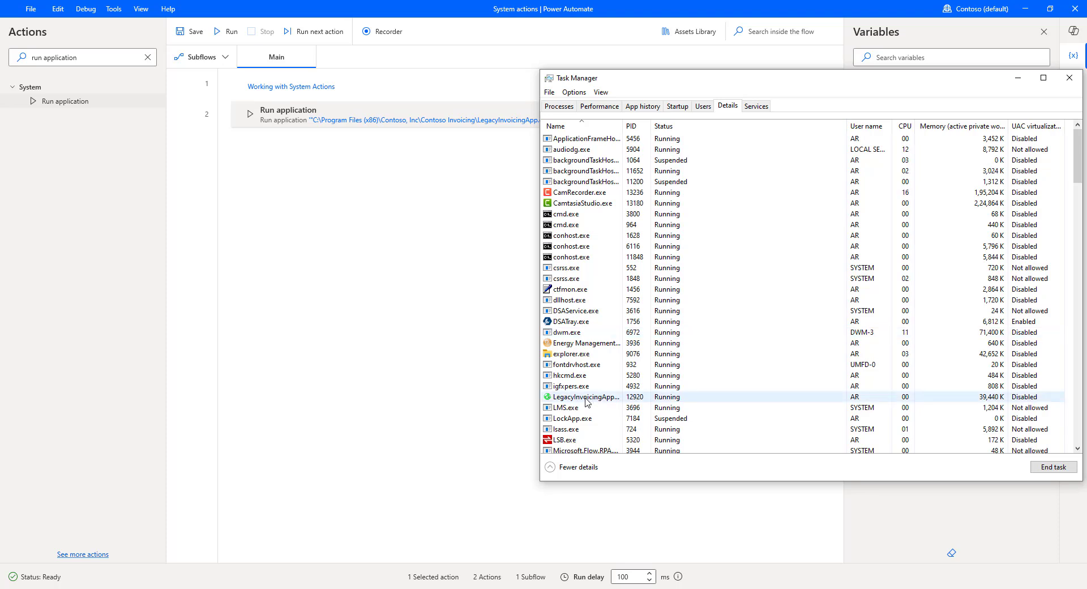
left_click(588, 398)
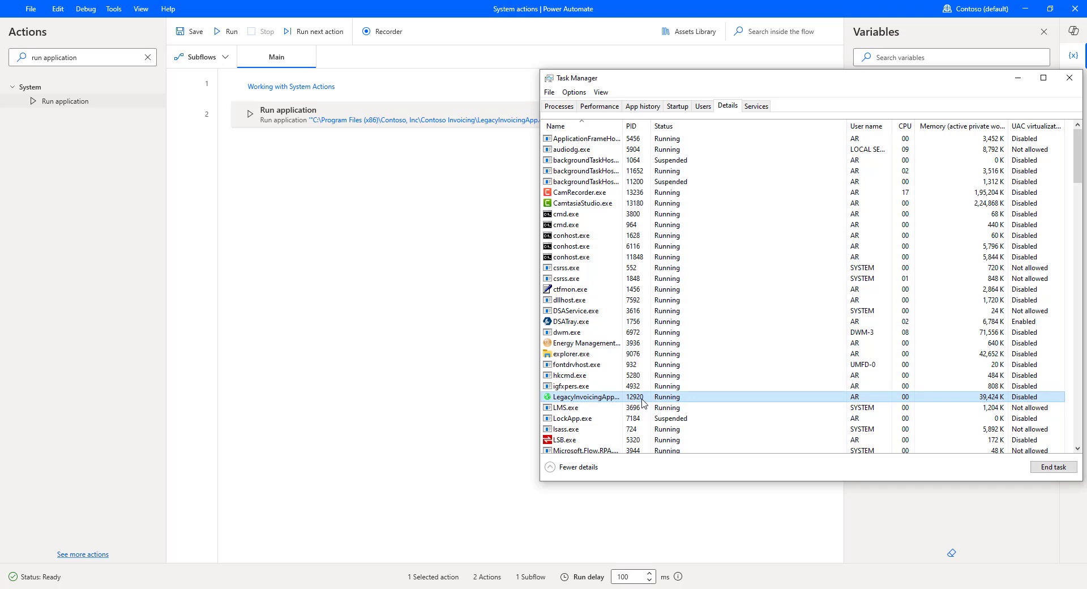
left_click(511, 369)
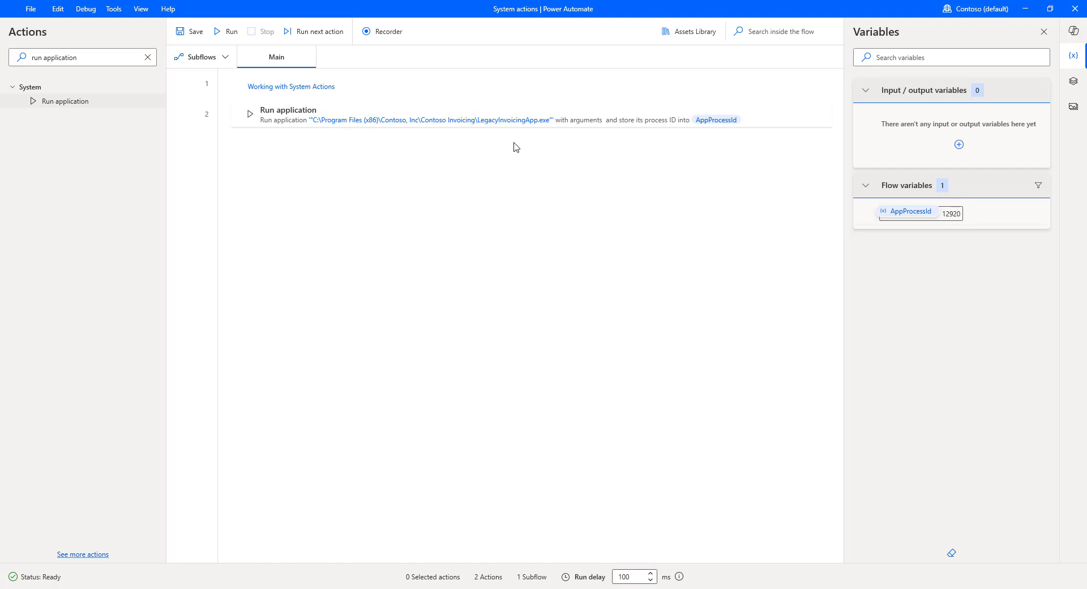
Replace the Run application action's application path with the path copied from the About The course Word document in the PL 500 folder.
left_click(515, 120)
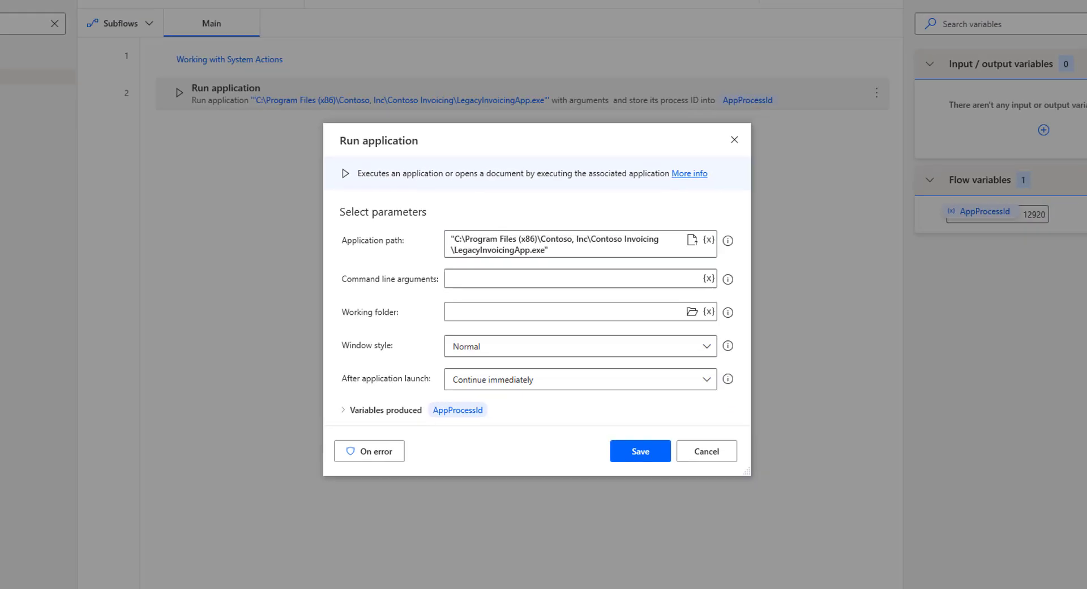
key("alt+Tab")
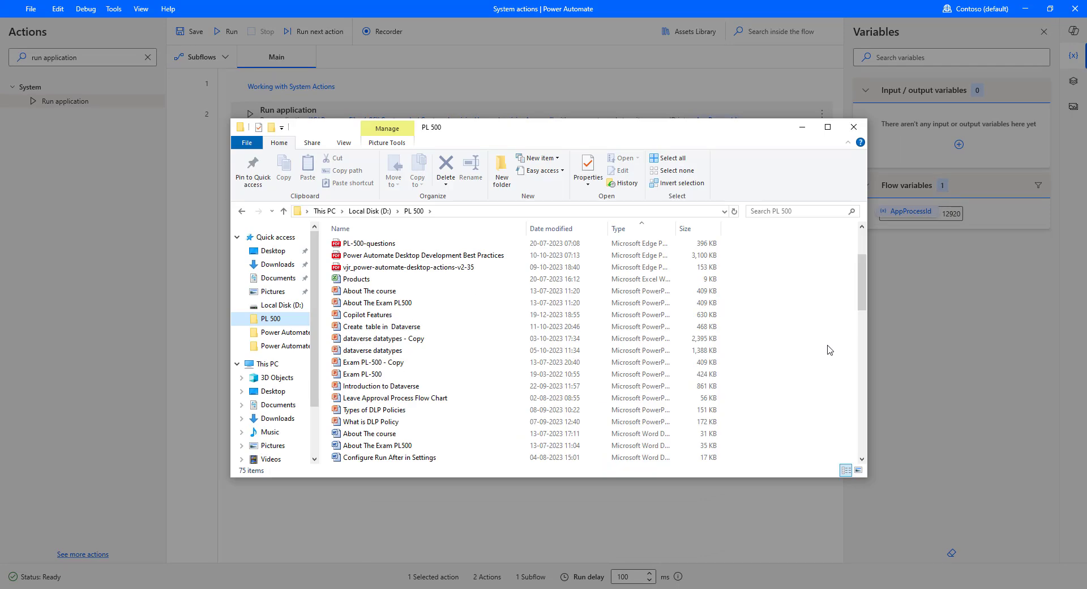
left_click(378, 437)
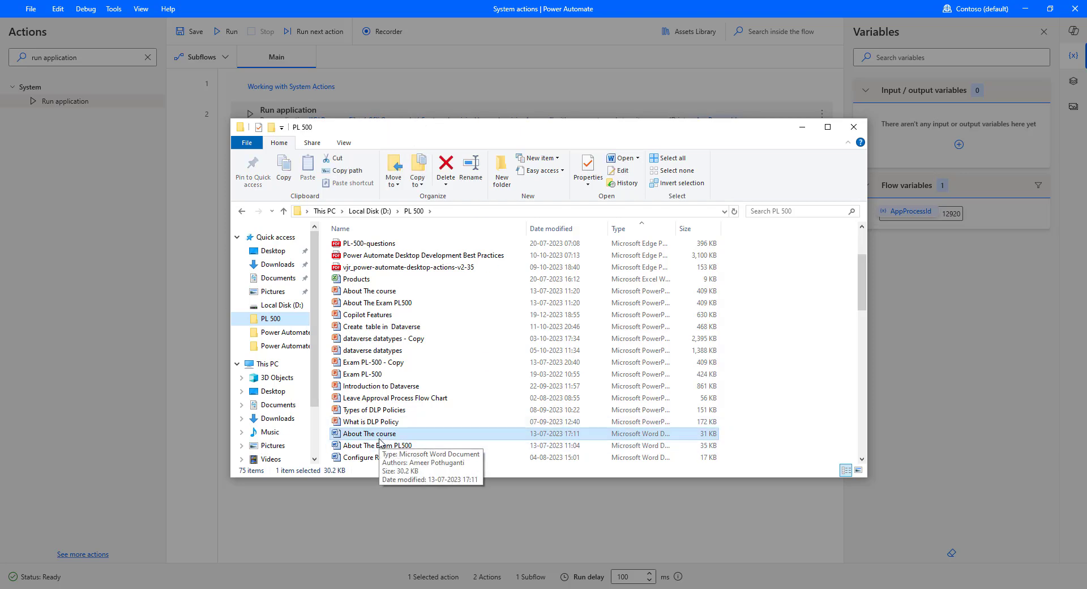
left_click(799, 129)
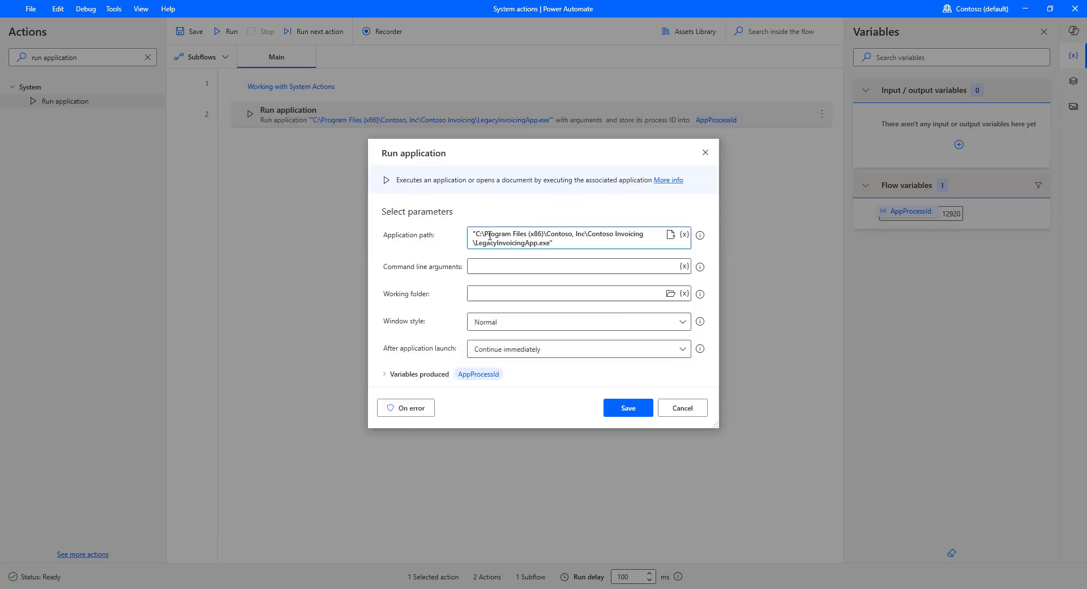
triple_click(465, 234)
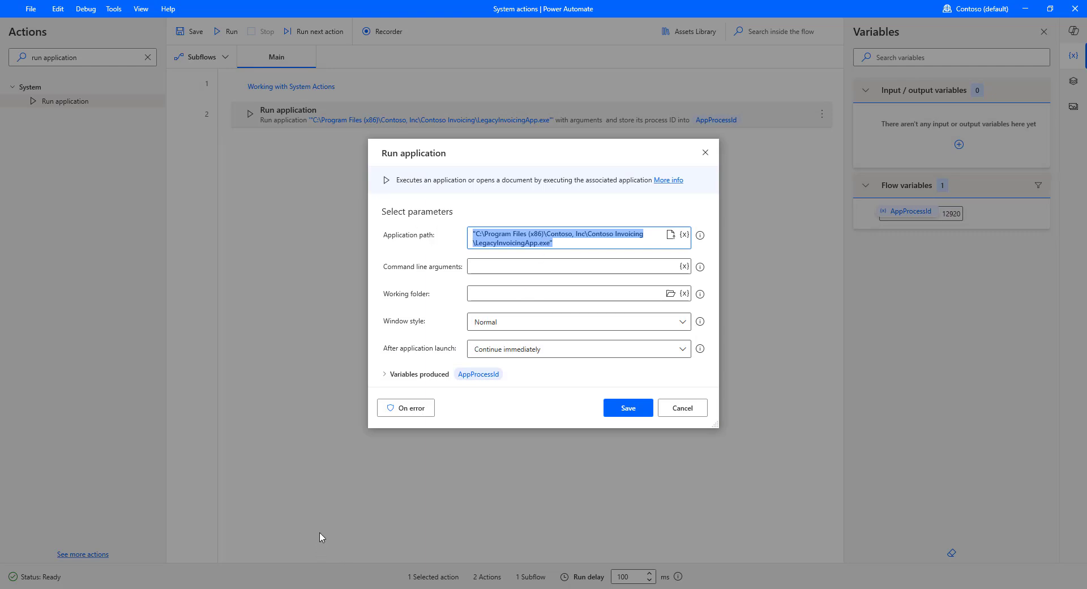
key("alt+Tab")
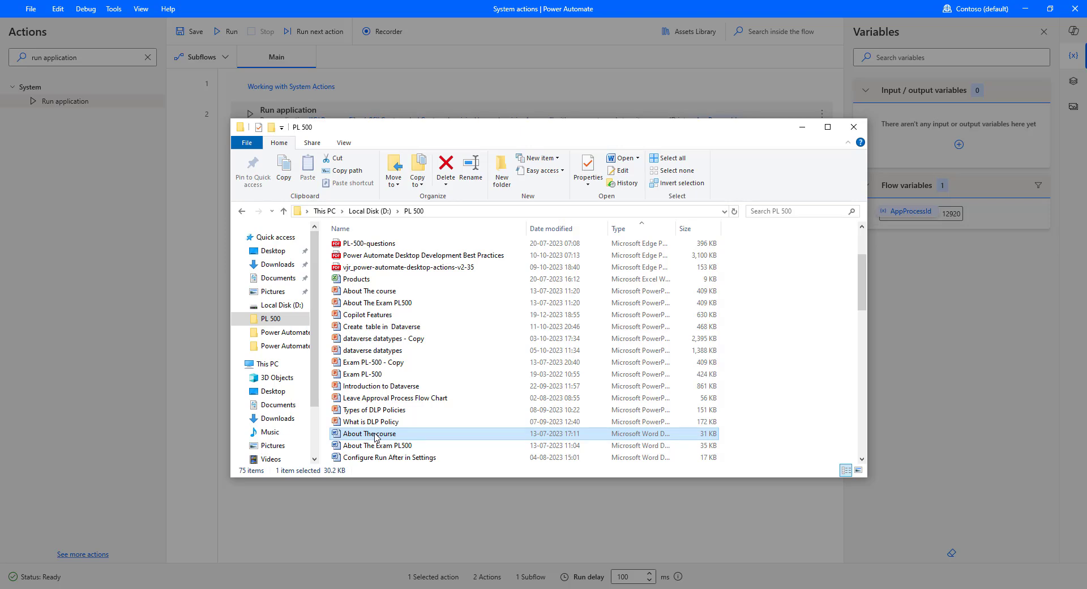
right_click(375, 437, "shift")
left_click(411, 316)
left_click(520, 112)
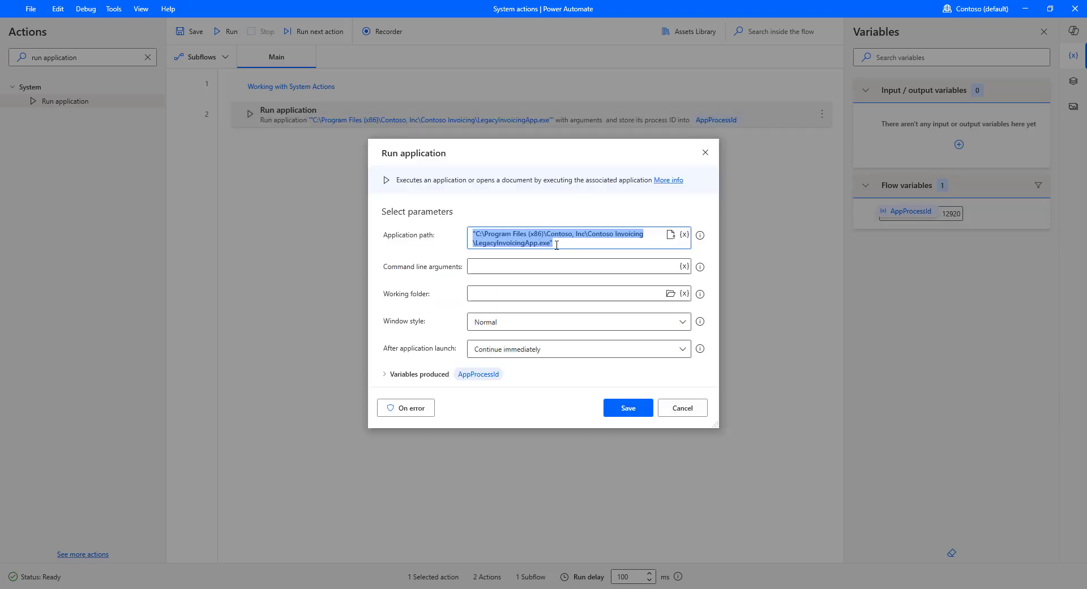
key("ctrl+v")
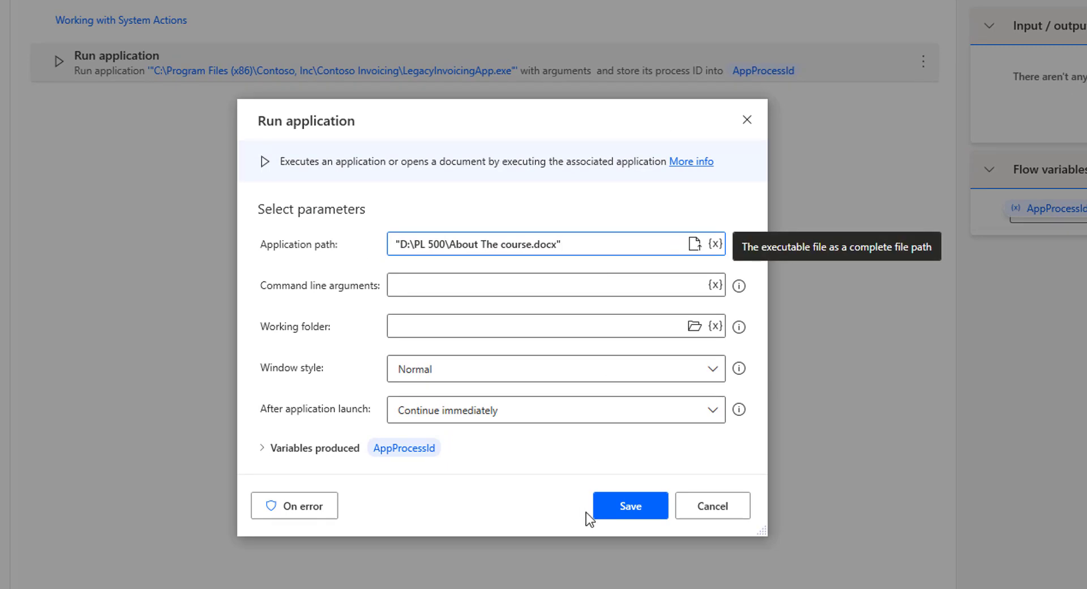
Save the action with the document as application path, run the flow, and close the Word document it opens.
left_click(626, 506)
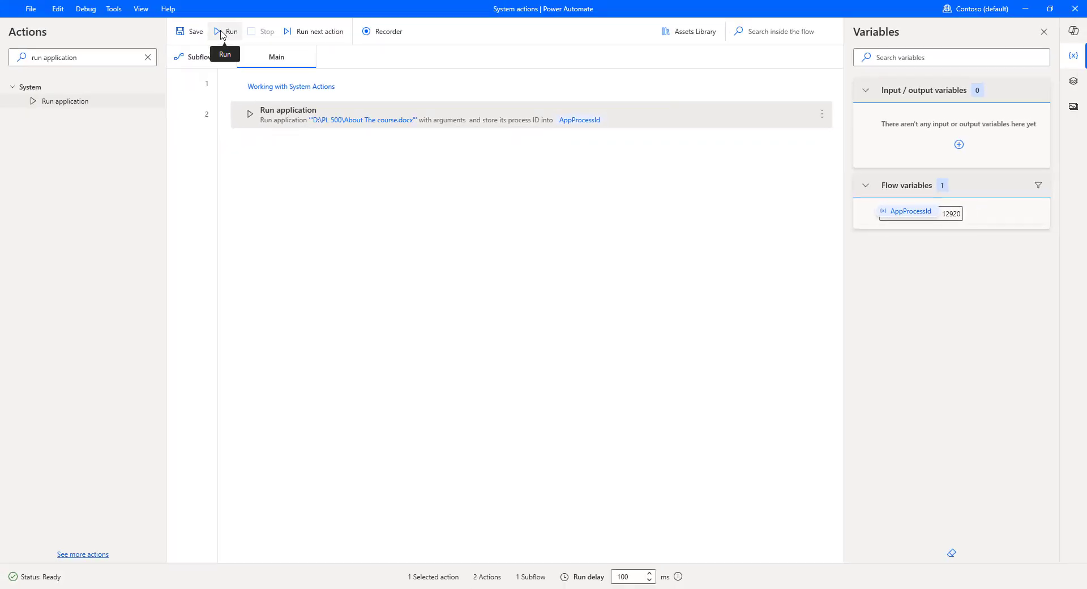
left_click(221, 32)
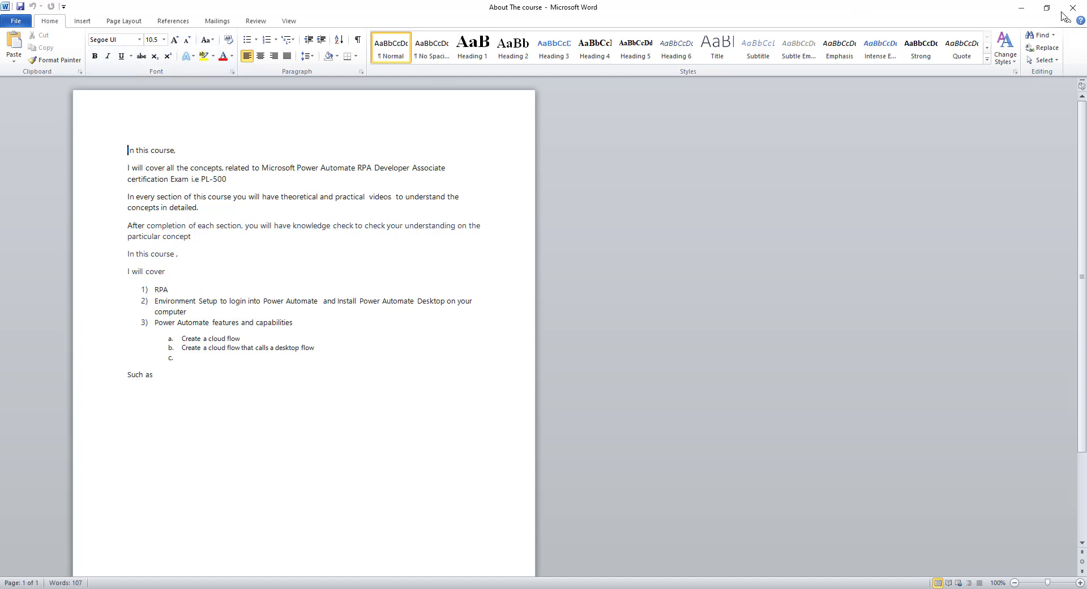
left_click(1080, 14)
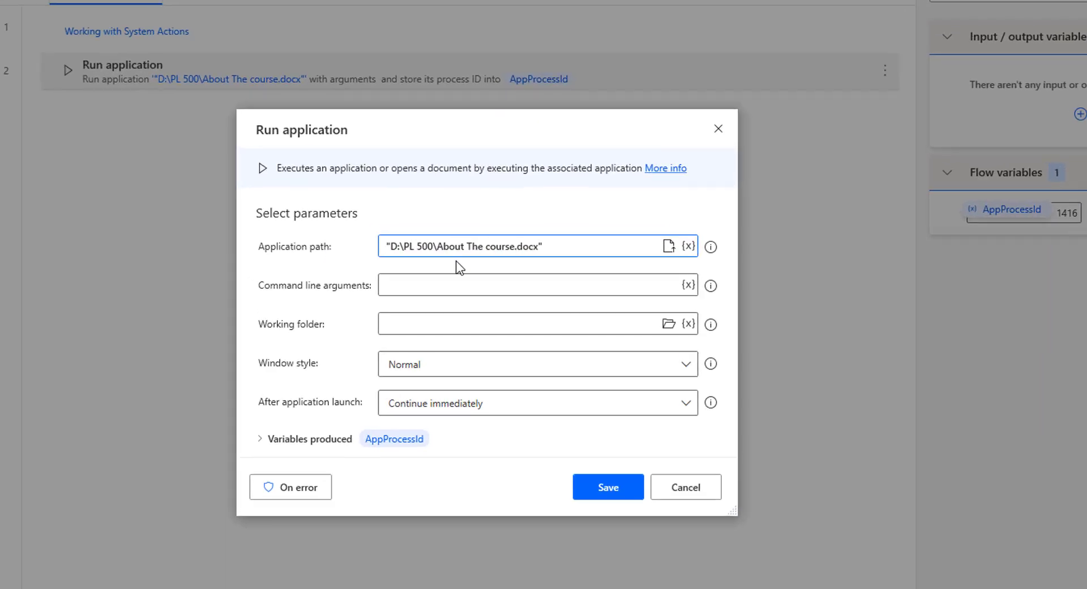
Copy the full document path from the application path and replace it with winword.
left_click_drag(436, 246, 539, 243)
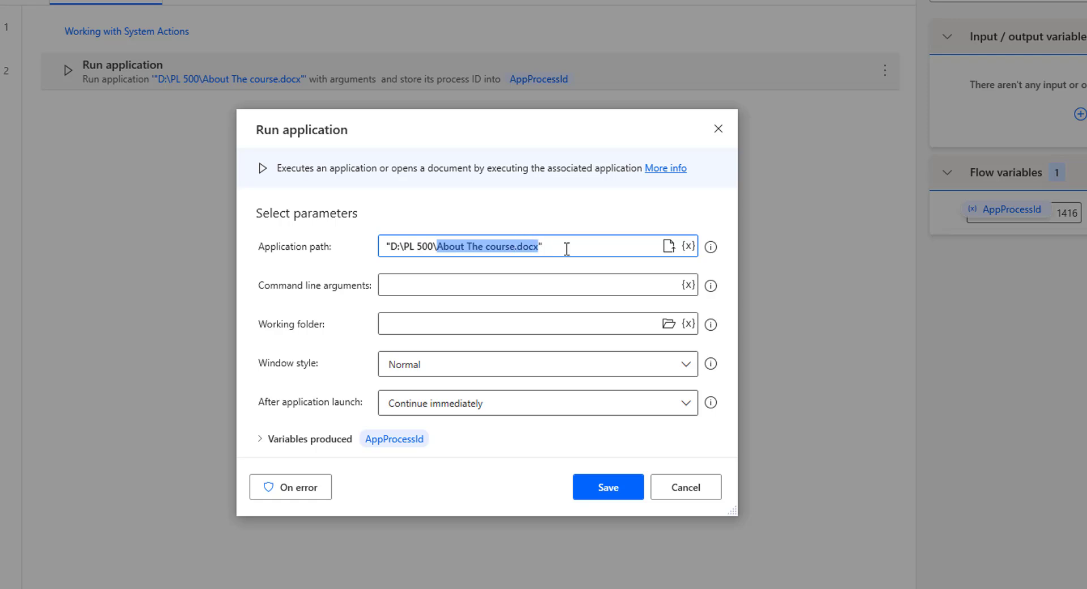
left_click(566, 249)
key("ctrl+a")
key("ctrl+c")
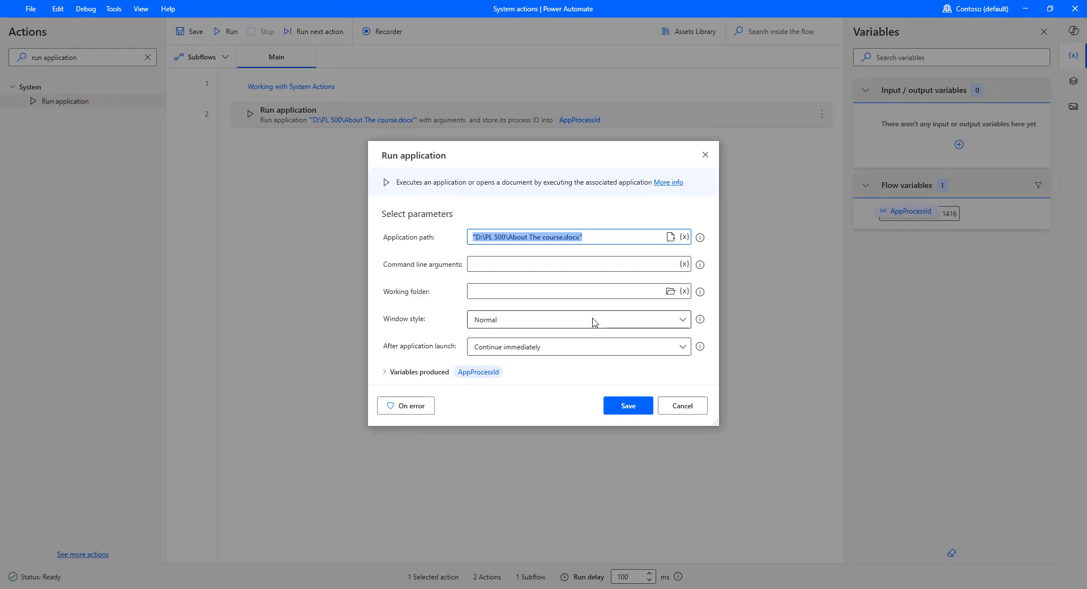
type("winword")
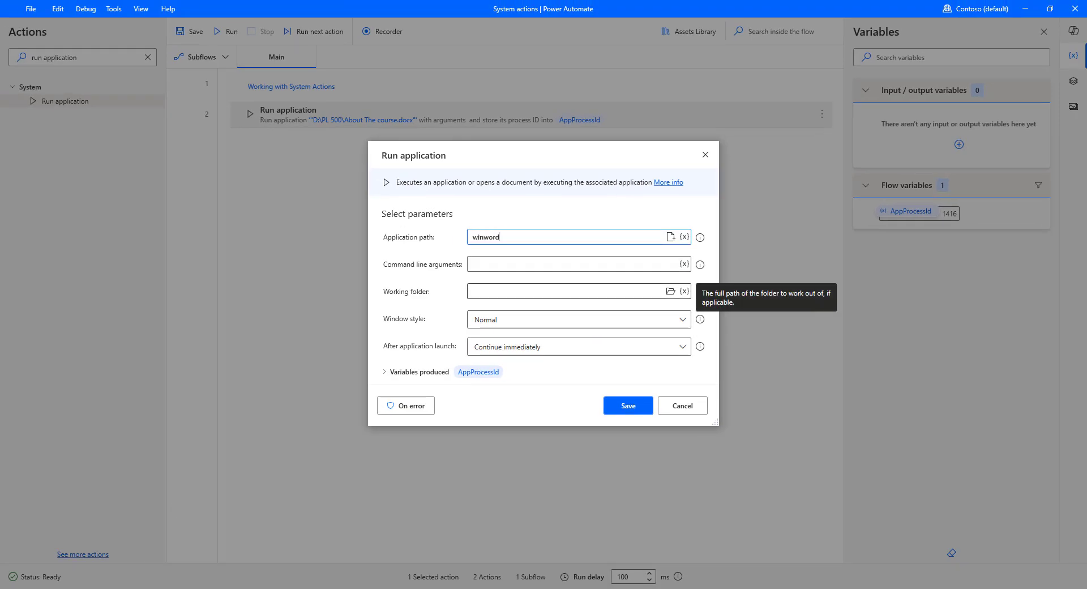
Test the winword command in the Windows Run dialog and close the Word window it launches.
key("super+r")
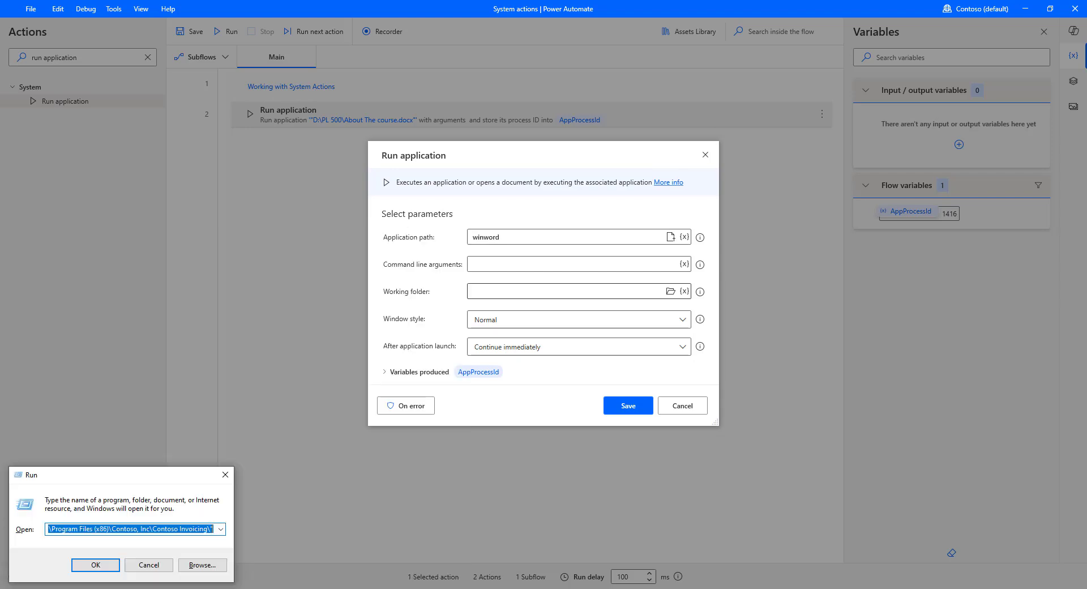
type("winword")
key("ctrl+a")
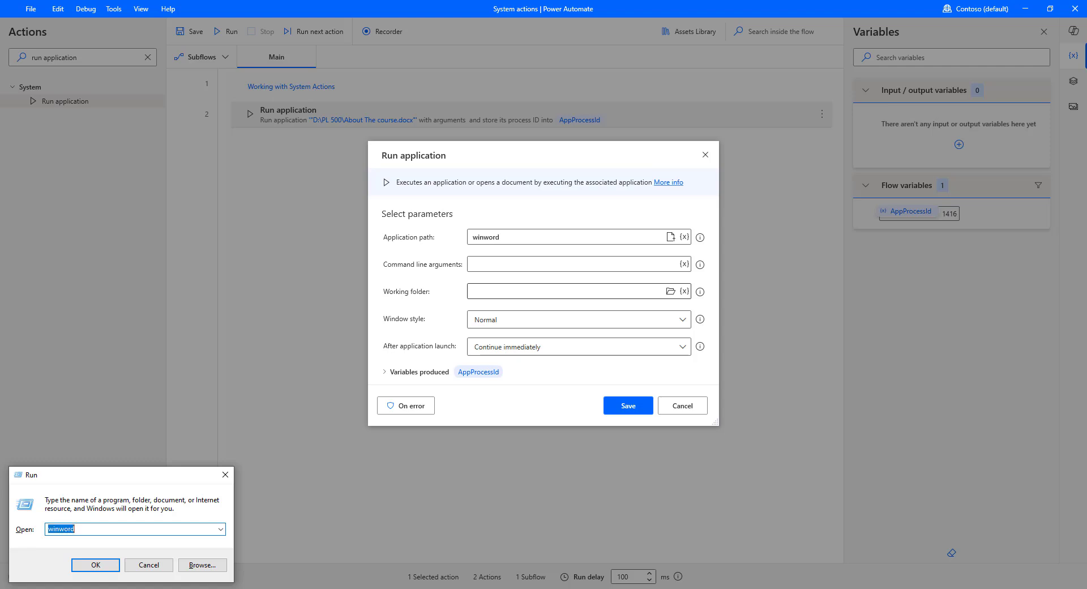
key("Return")
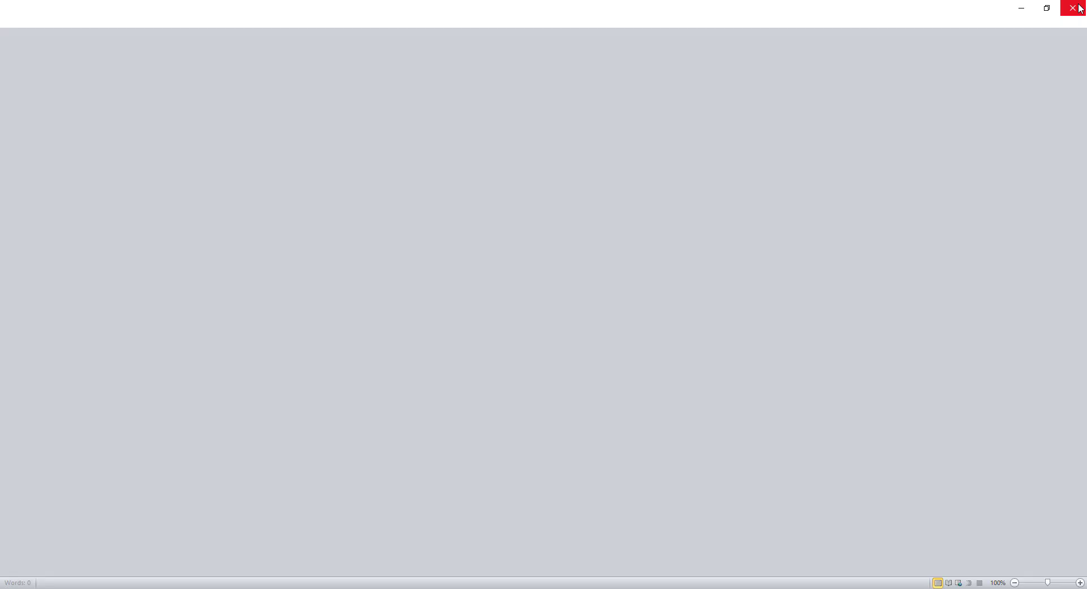
left_click(1072, 7)
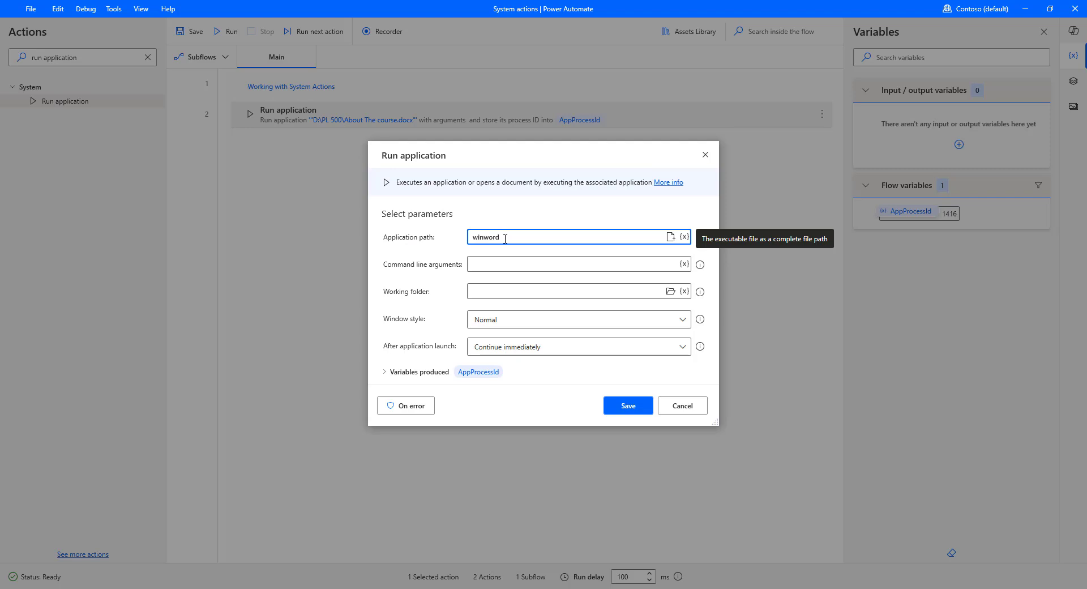
double_click(463, 238)
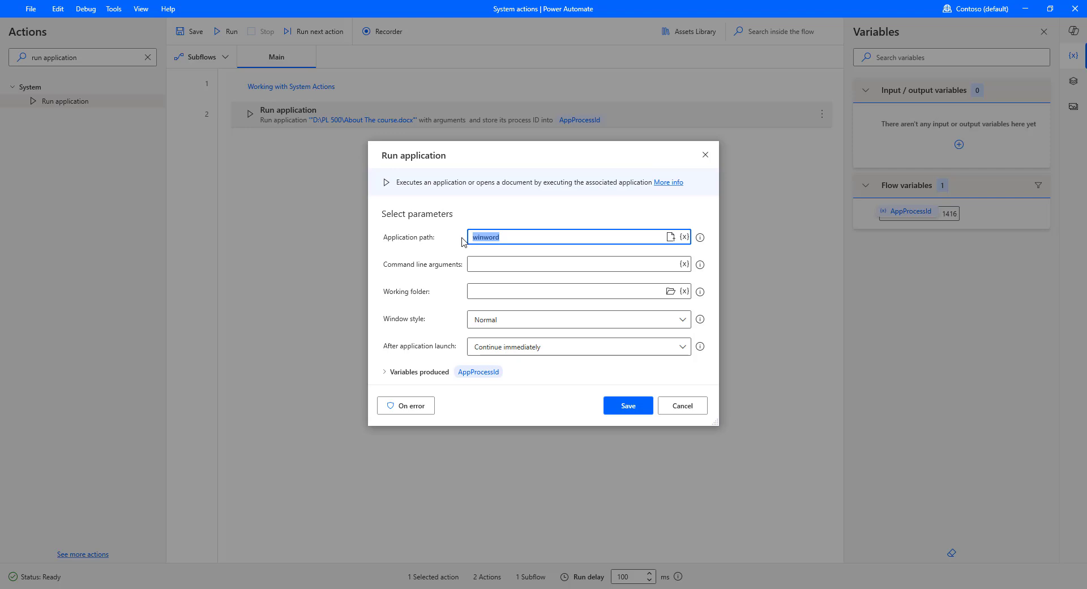
left_click(513, 237)
double_click(470, 240)
left_click(525, 238)
double_click(477, 241)
Test the notepad command in the Windows Run dialog and close the Notepad window it launches.
key("super+r")
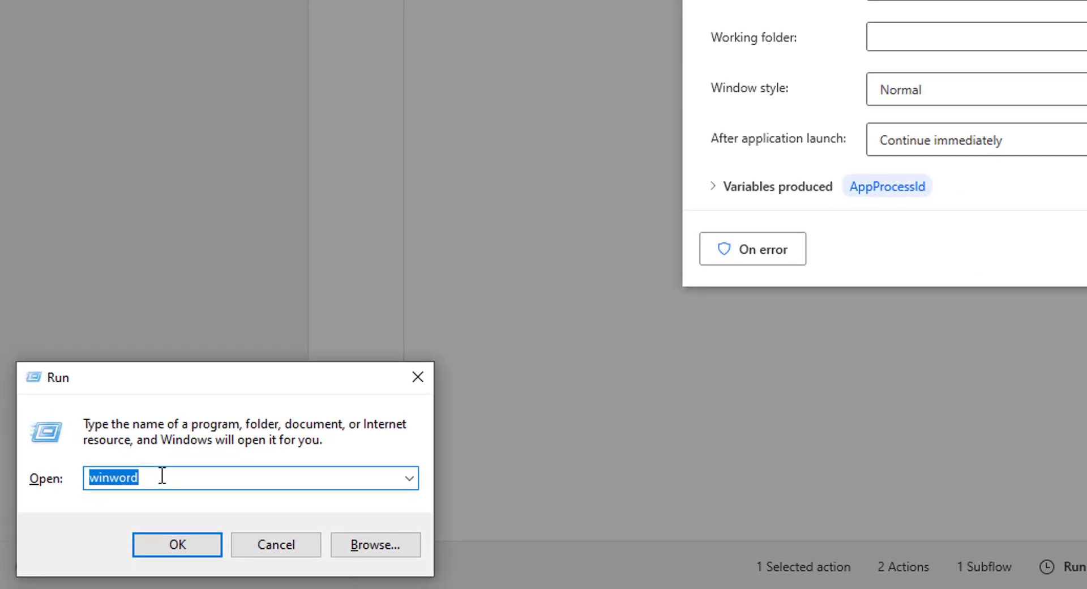
type("notepad\\")
key("BackSpace")
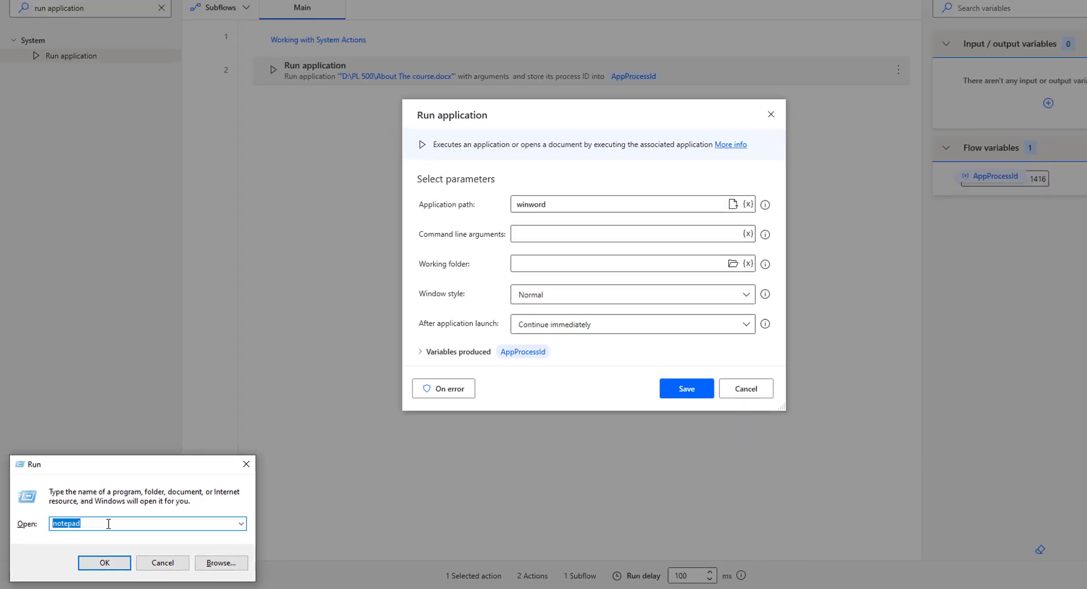
key("Return")
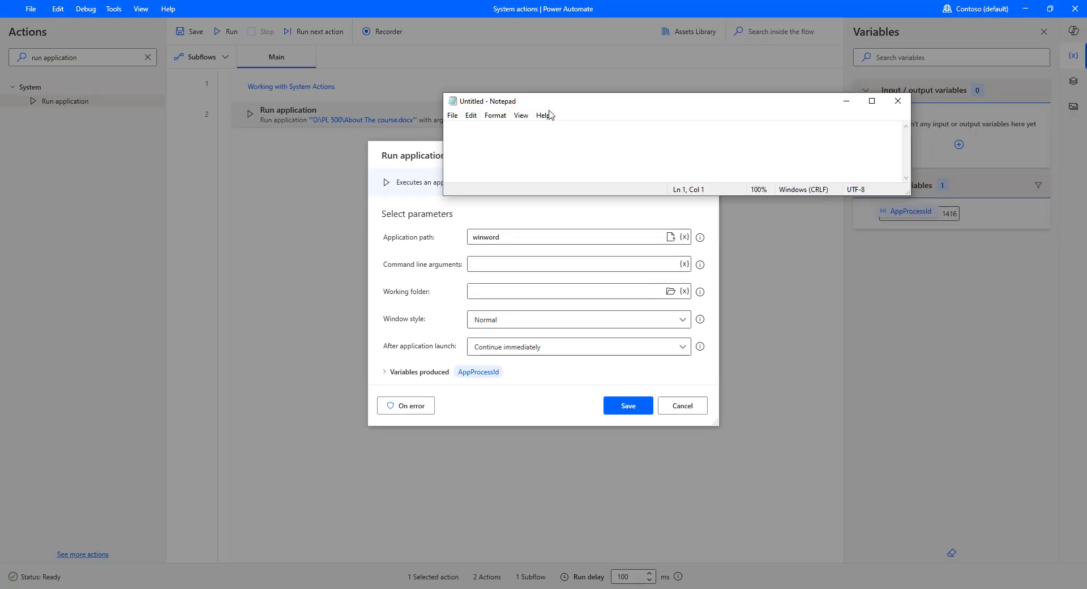
left_click(898, 100)
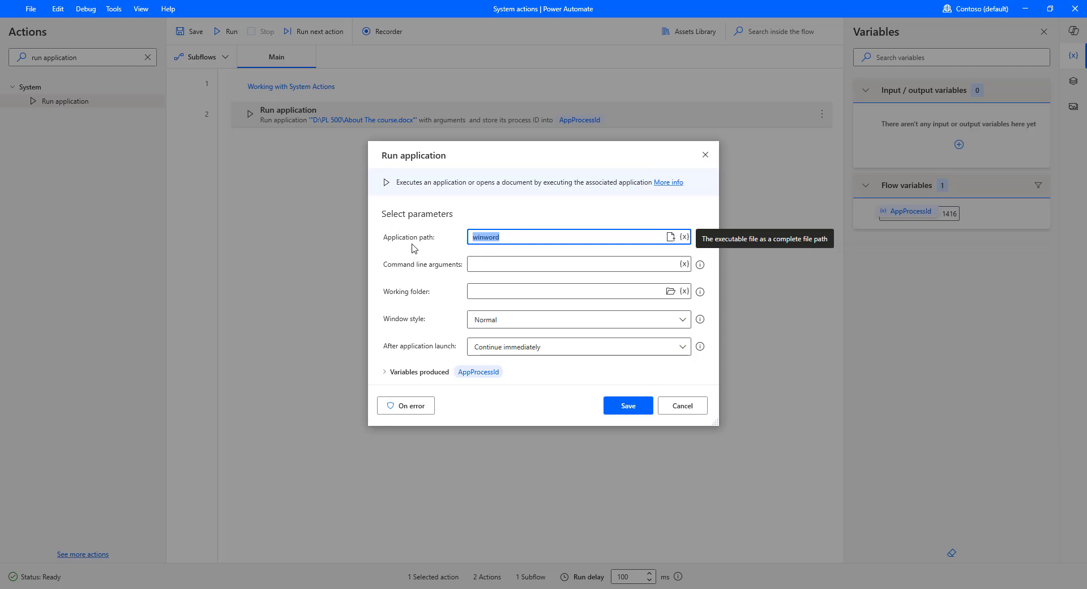
Paste the copied document path as the command line arguments and test that path in the Windows Run dialog, cancelling Word's startup.
left_click(485, 265)
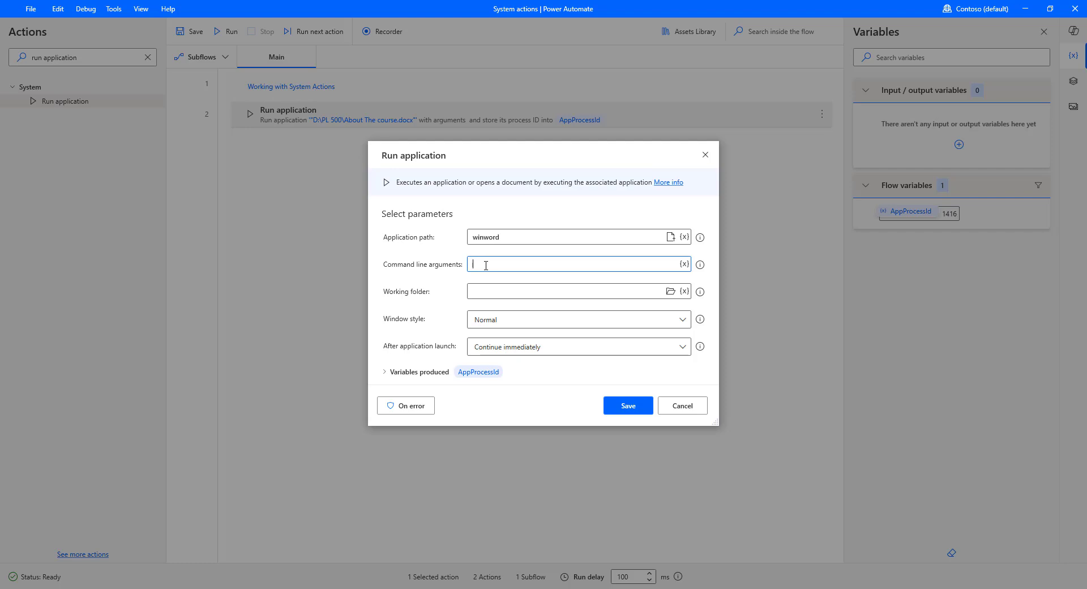
key("ctrl+v")
key("super+r")
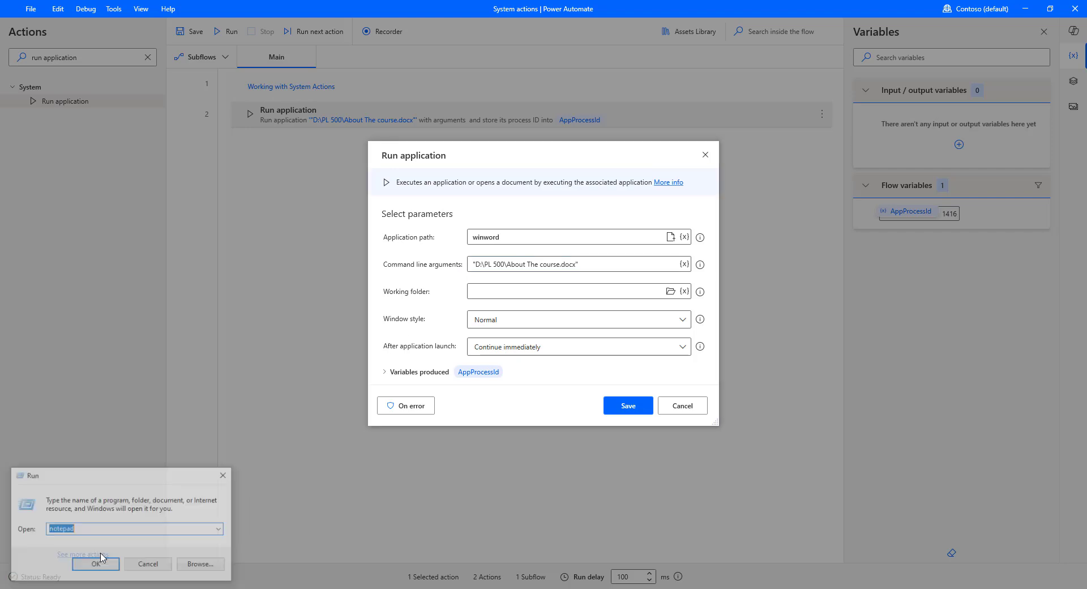
key("ctrl+v")
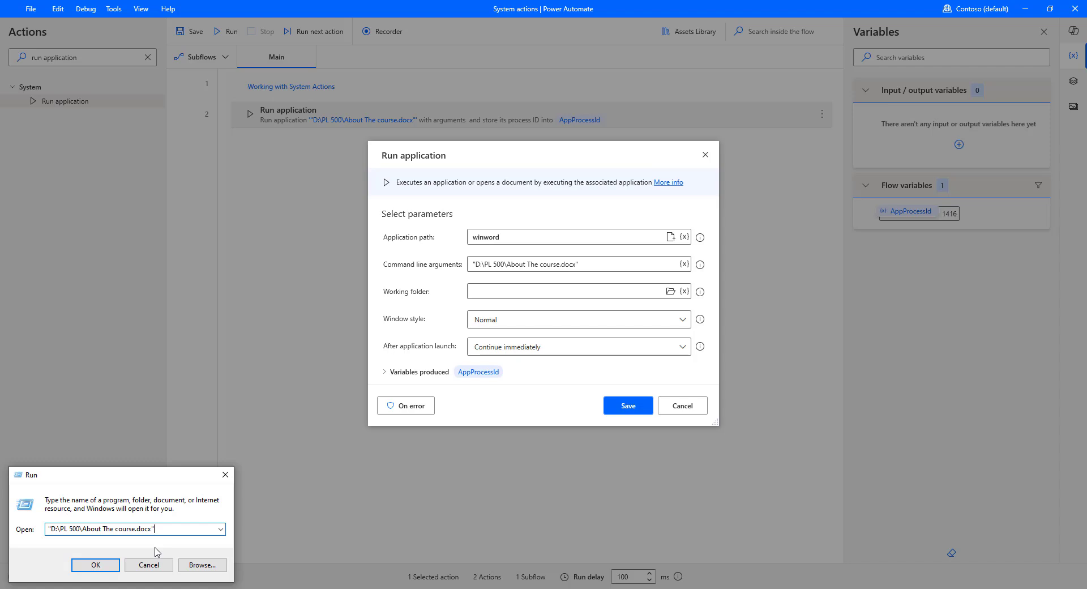
key("Return")
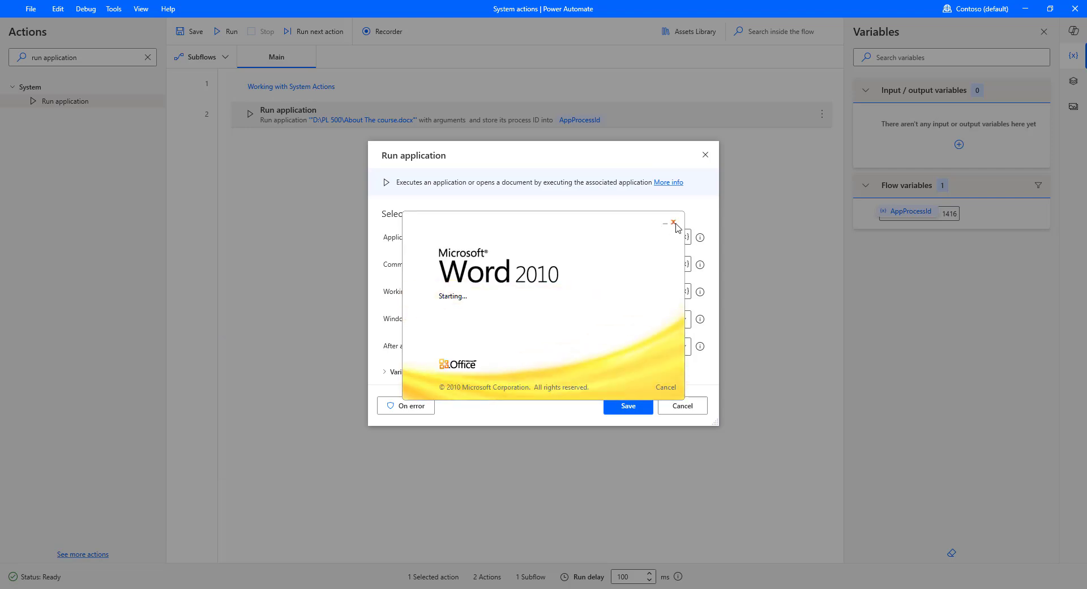
left_click(673, 223)
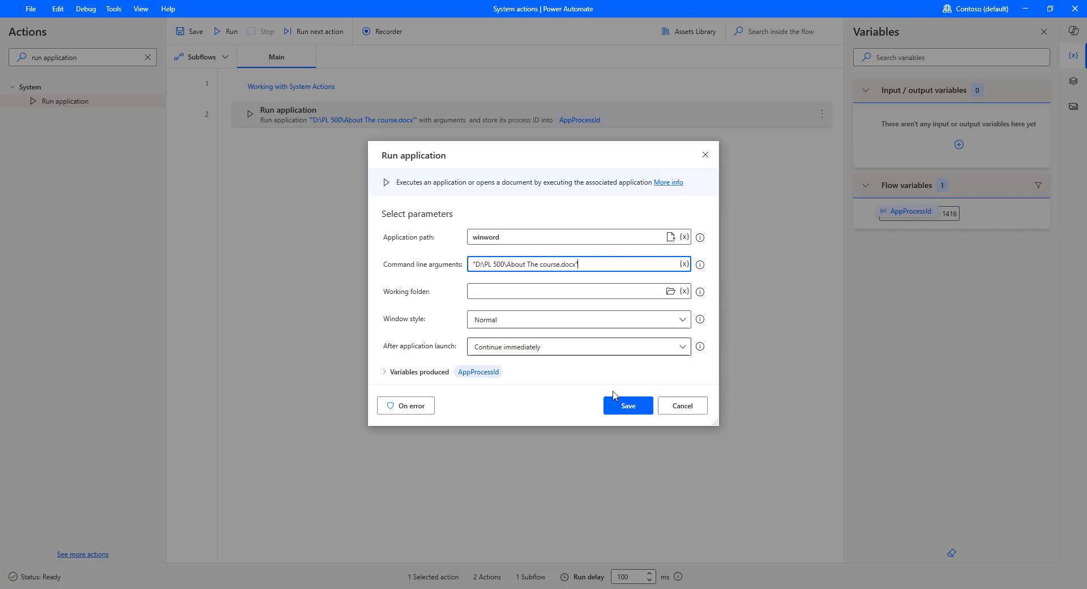
Save the action with winword and its document argument, run the flow, and close the opened Word document.
left_click(627, 406)
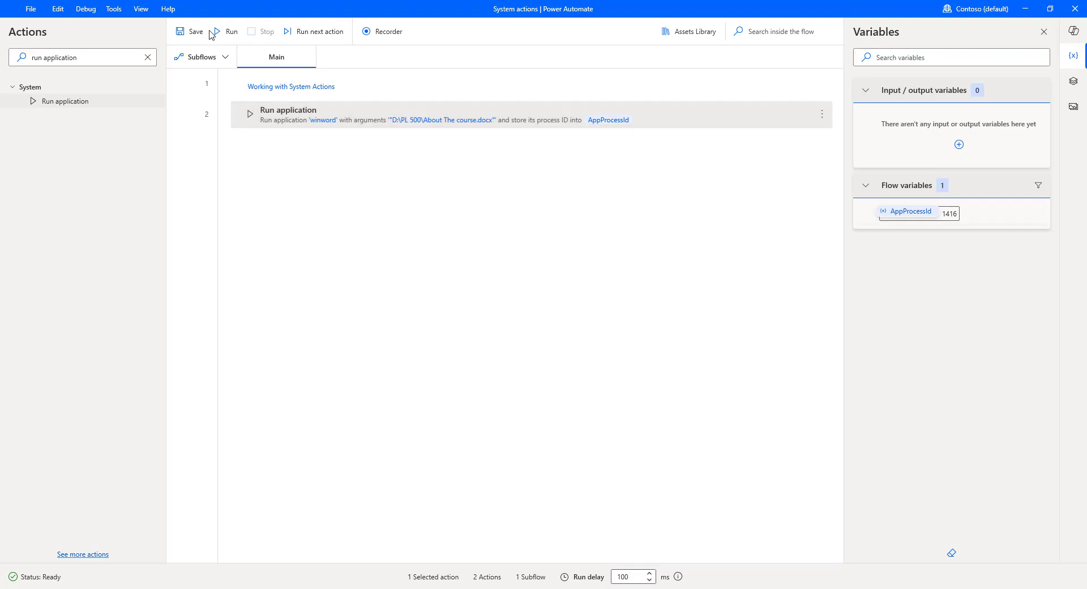
left_click(227, 31)
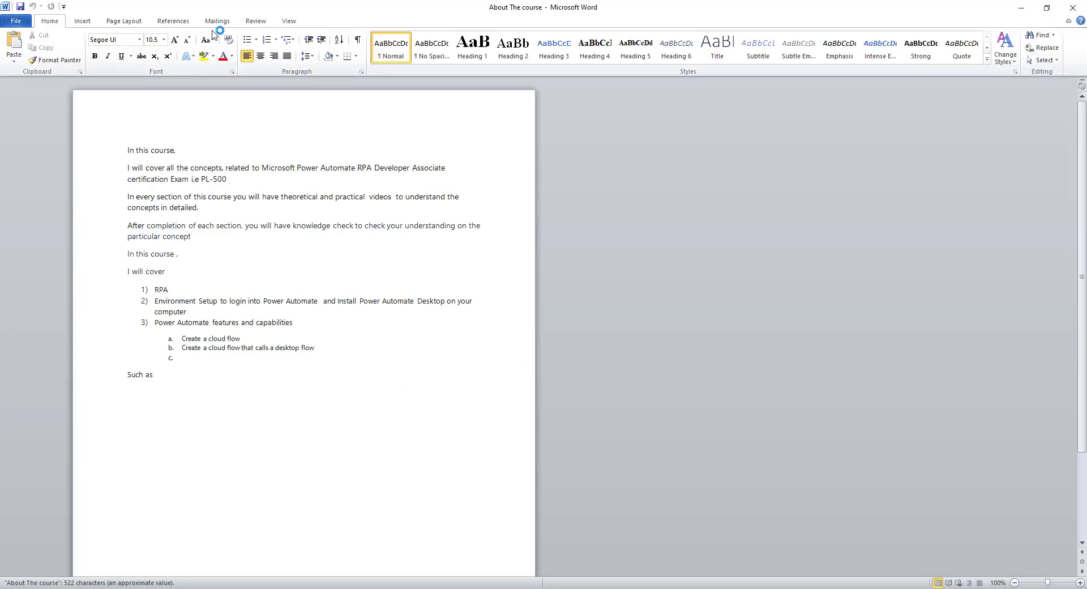
left_click(1073, 9)
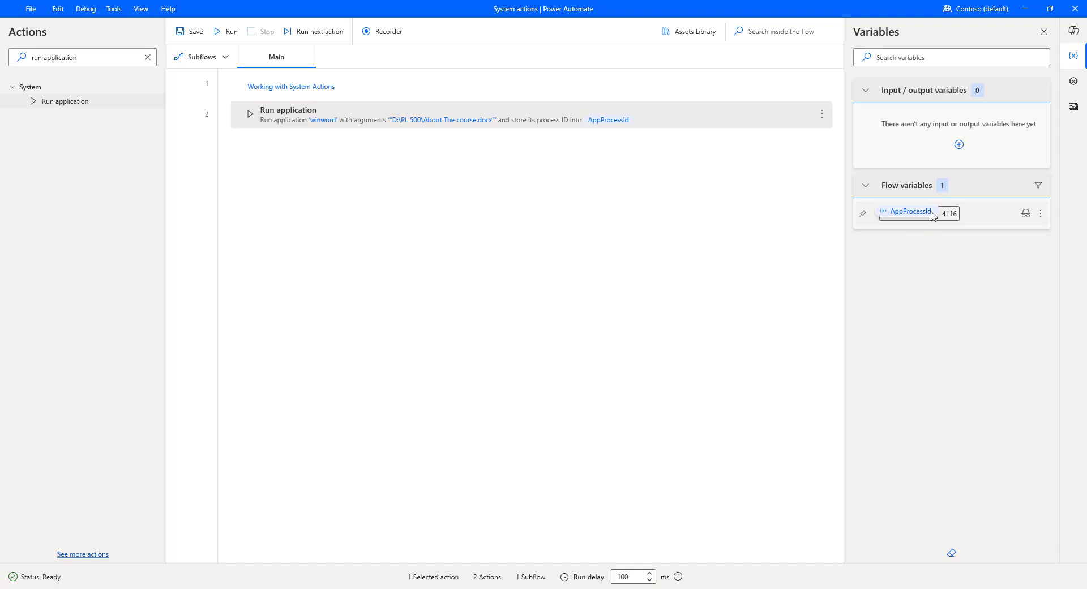
Reopen the Run application action and remove the folder path from the command line arguments, leaving "About The course.docx".
key("Return")
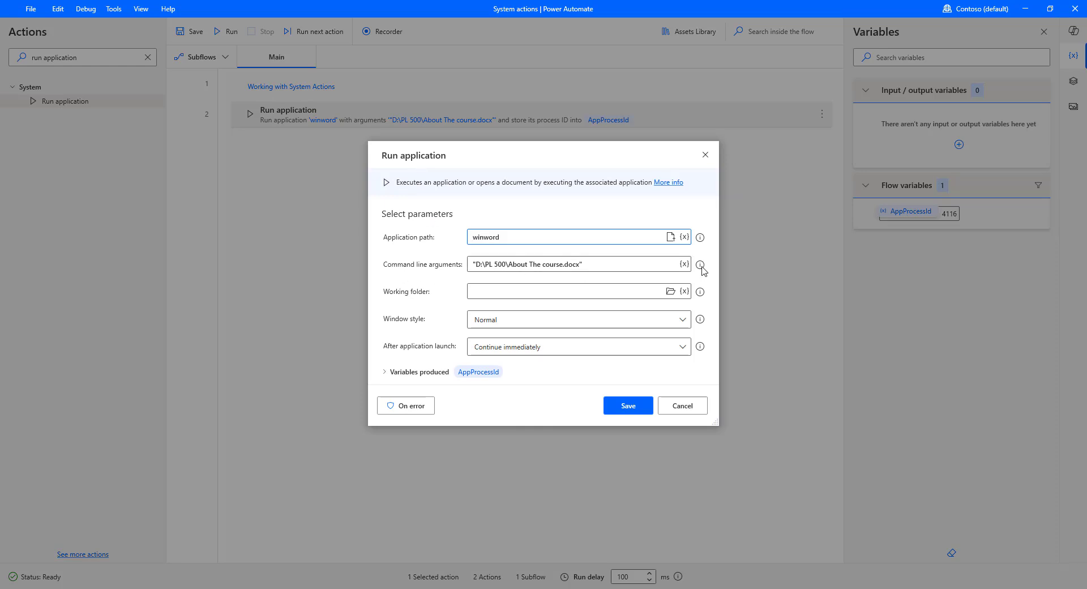
mouse_move(701, 268)
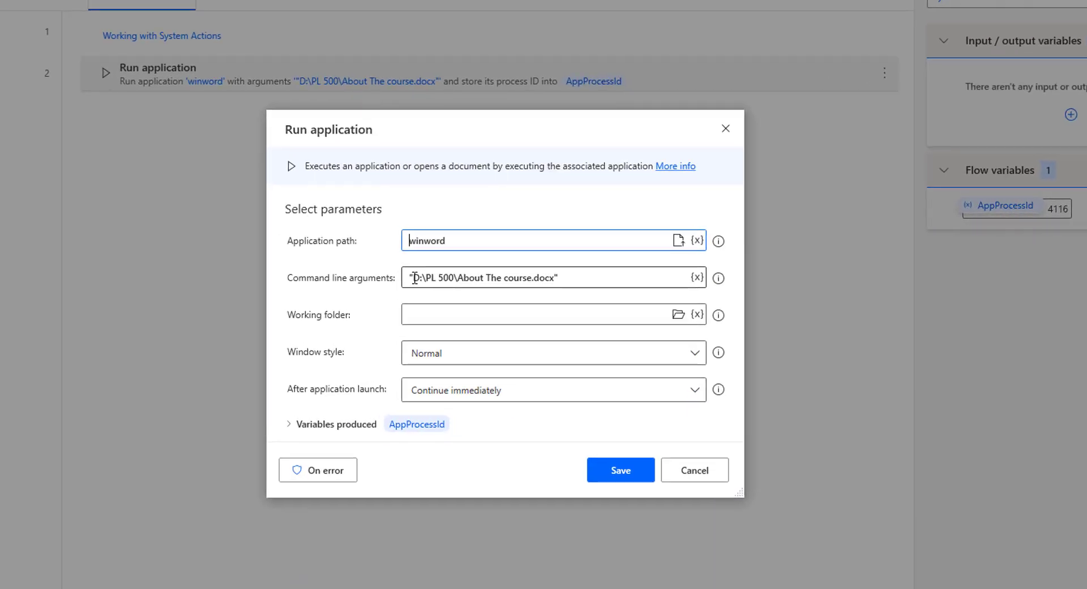
left_click_drag(412, 277, 438, 280)
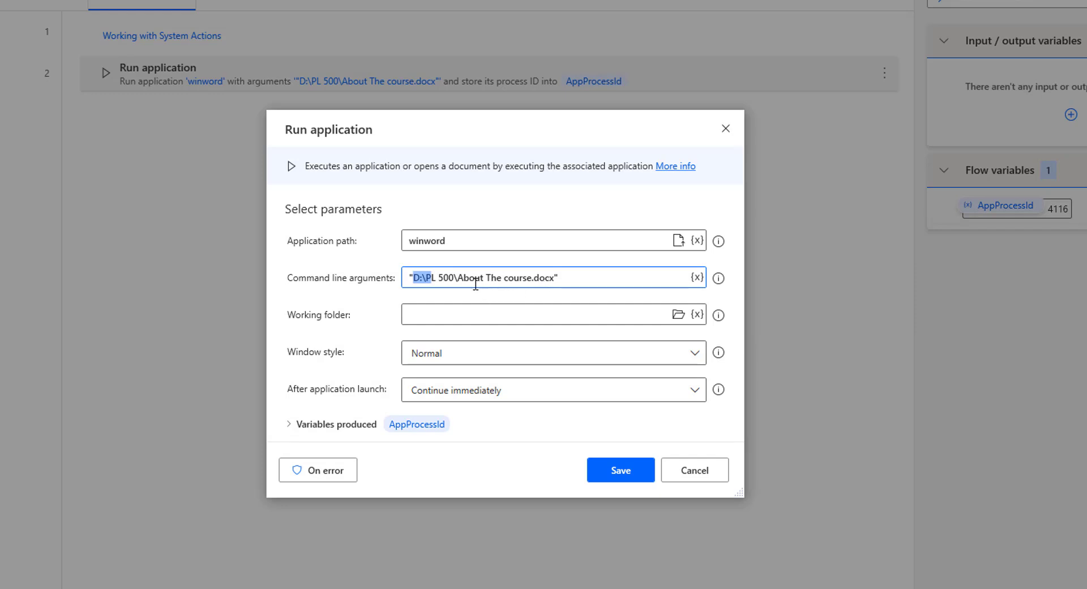
left_click_drag(458, 278, 414, 277)
key("BackSpace")
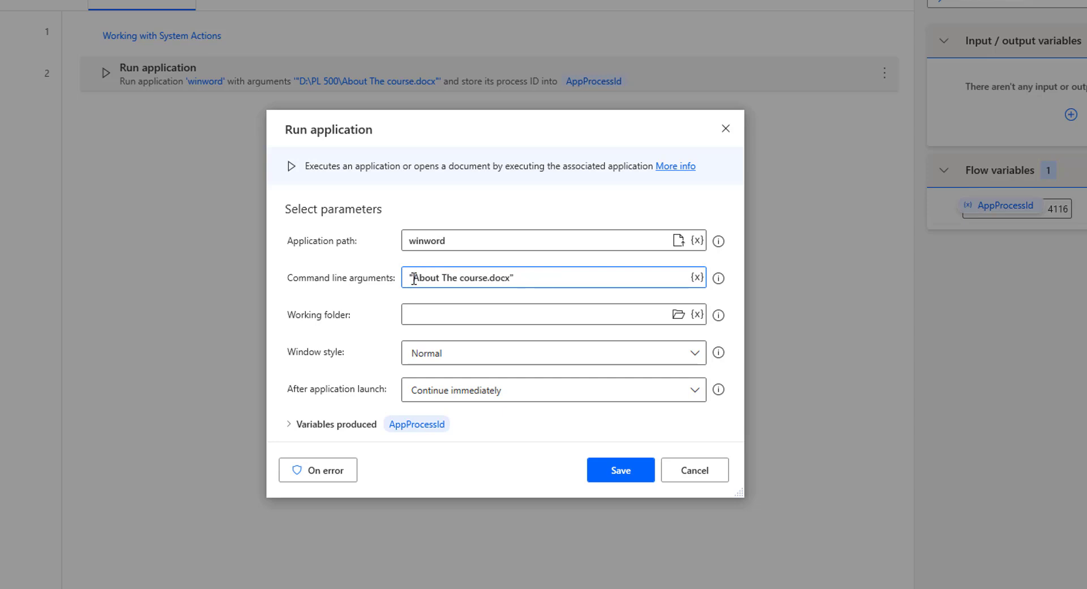
Set the Run application action's working folder to D:\PL 500 by browsing for the folder.
left_click(441, 315)
type("D")
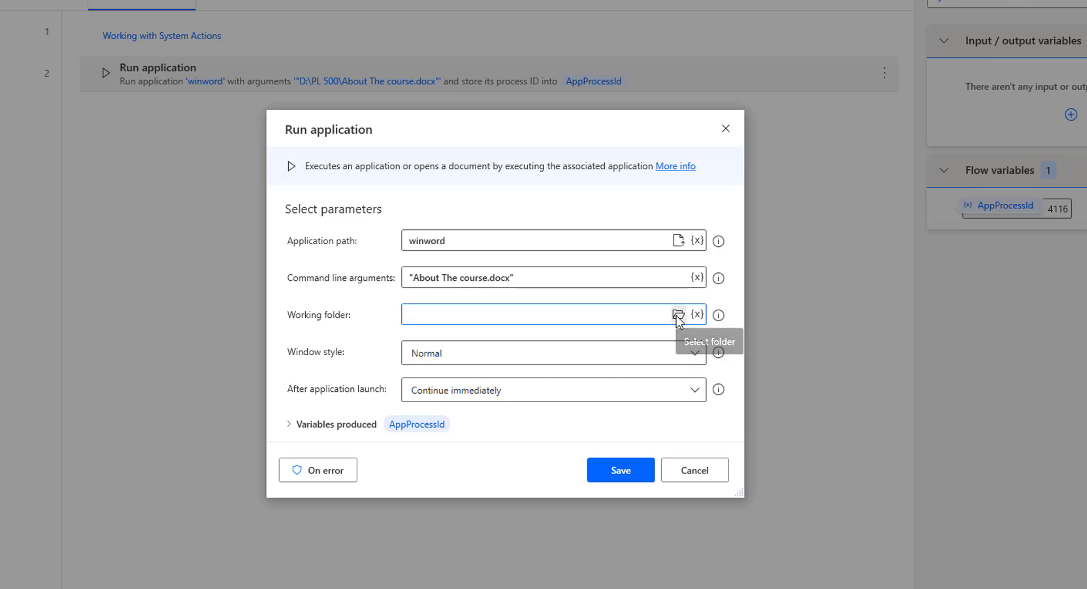
left_click(676, 315)
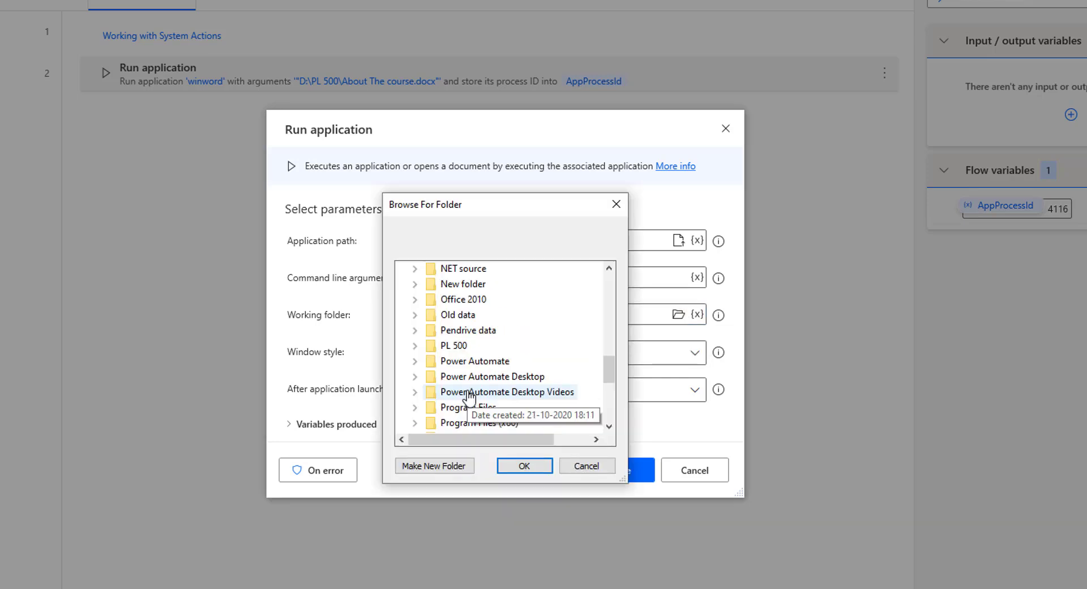
left_click(454, 345)
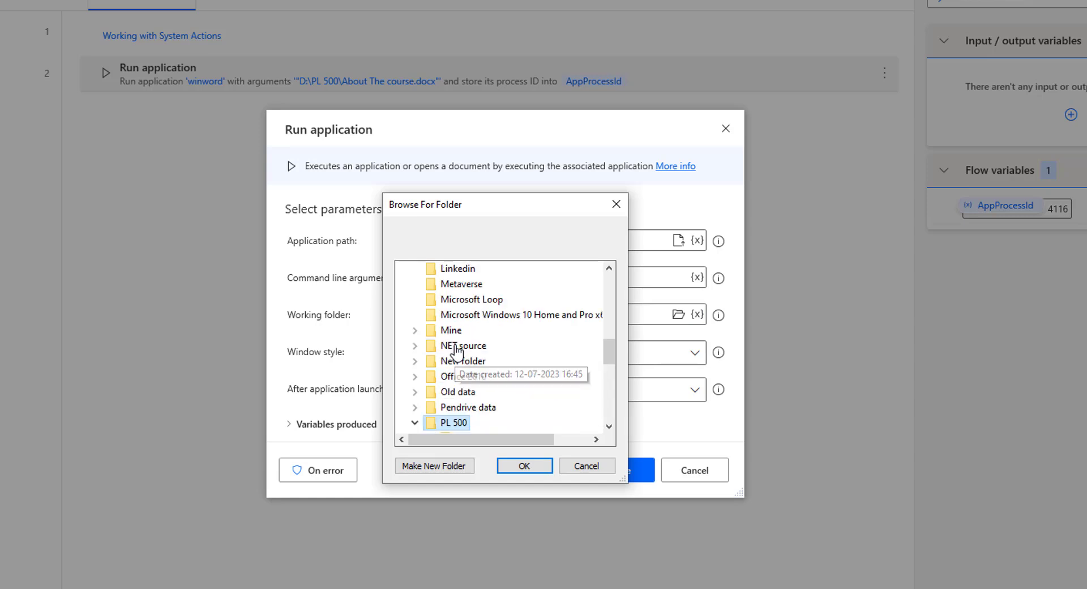
left_click(524, 465)
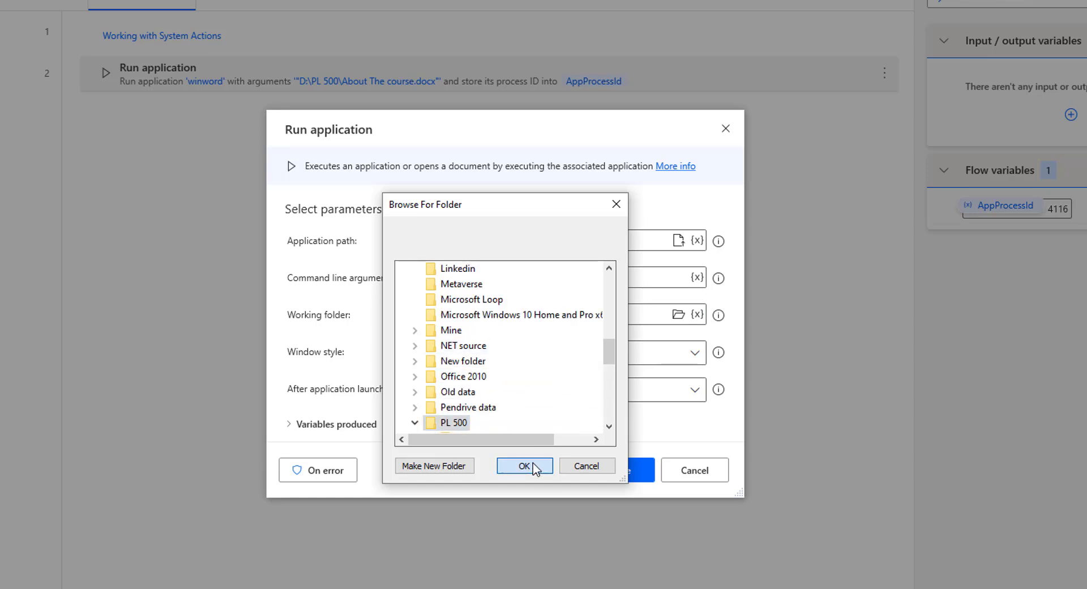
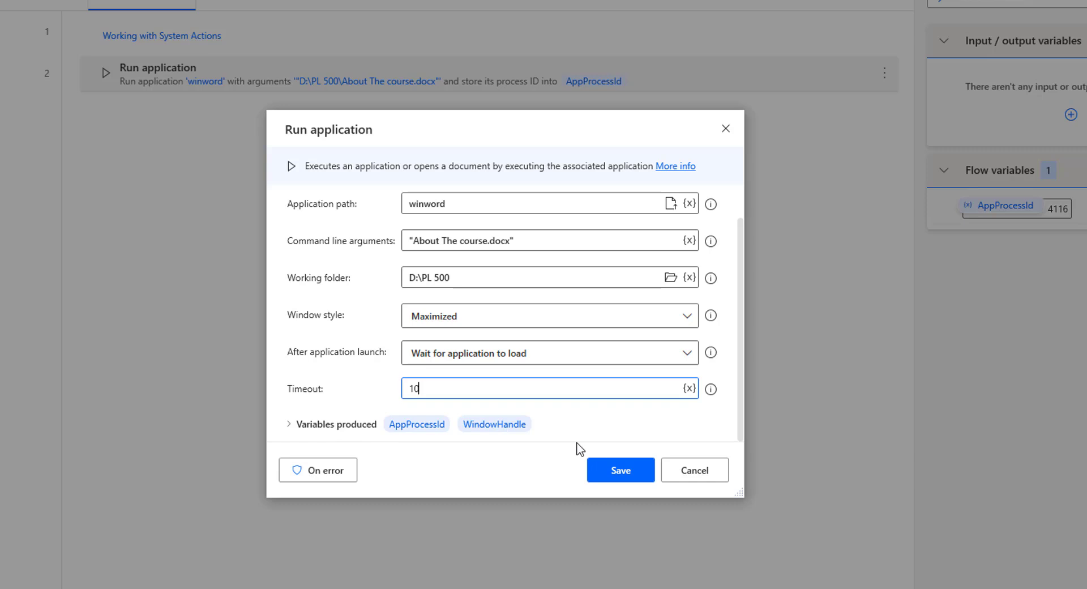
Save the action with window style Maximized, Wait for application to load and timeout 10, run the flow, and minimize the opened Word document.
left_click(621, 473)
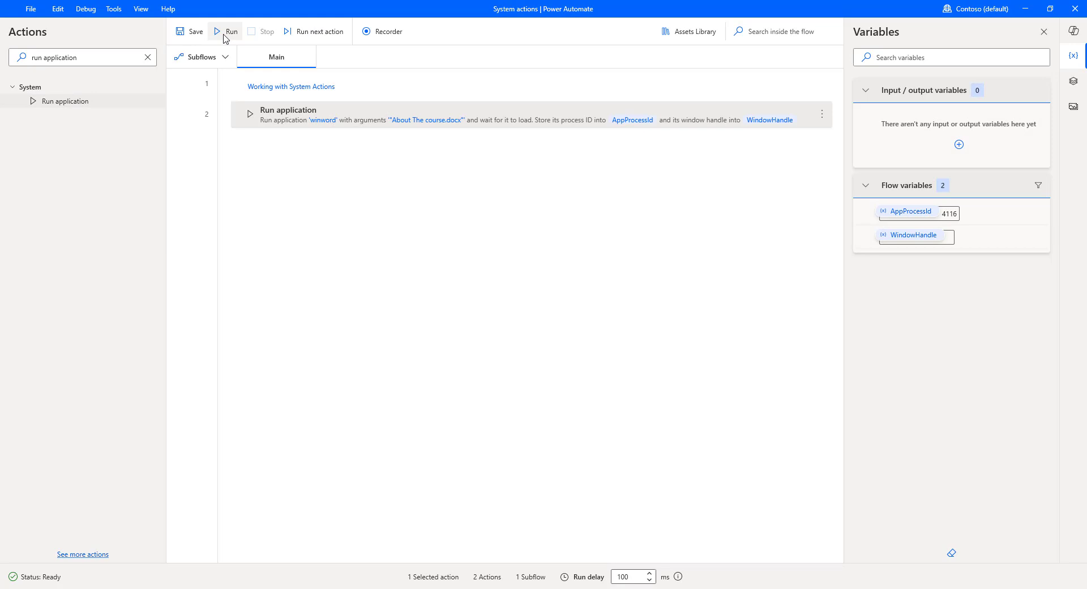
left_click(225, 32)
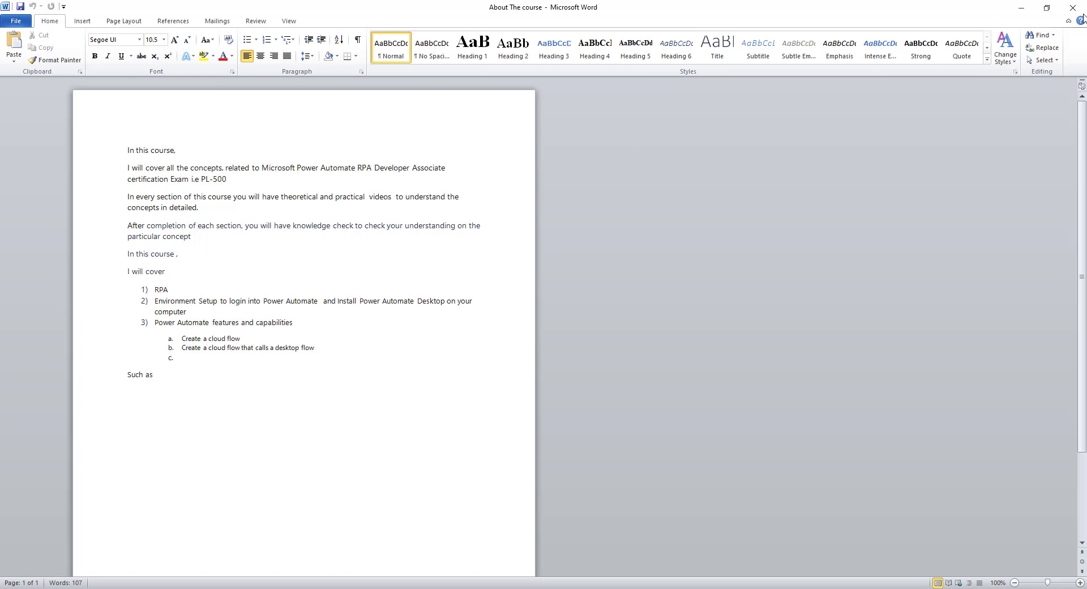
left_click(1027, 14)
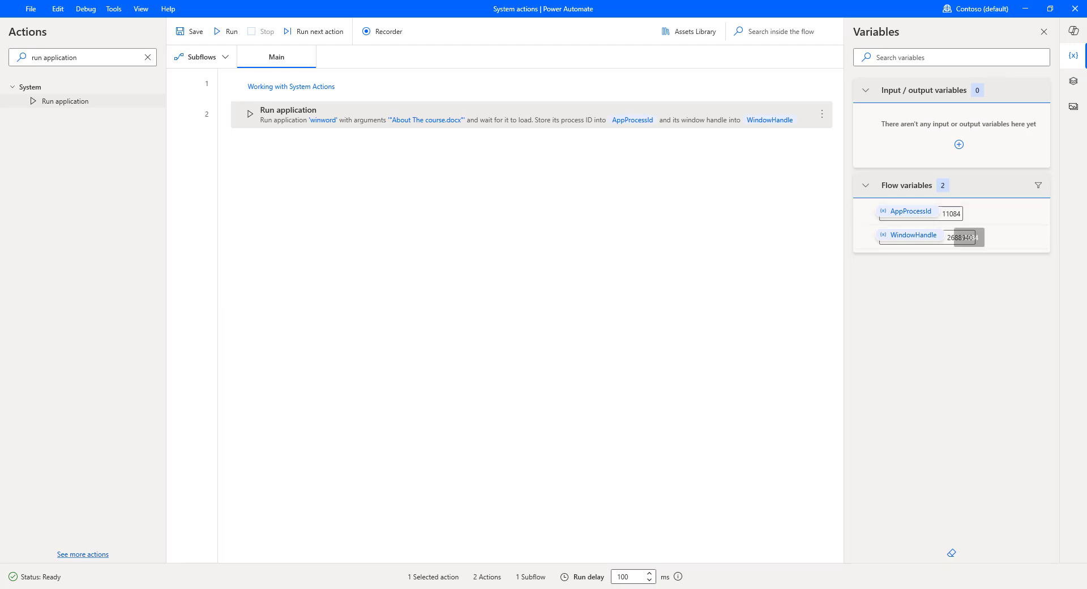
Switch to Task Manager, sort the process details by PID, and locate WINWORD.EXE to compare its PID with AppProcessId.
key("ctrl+shift+Escape")
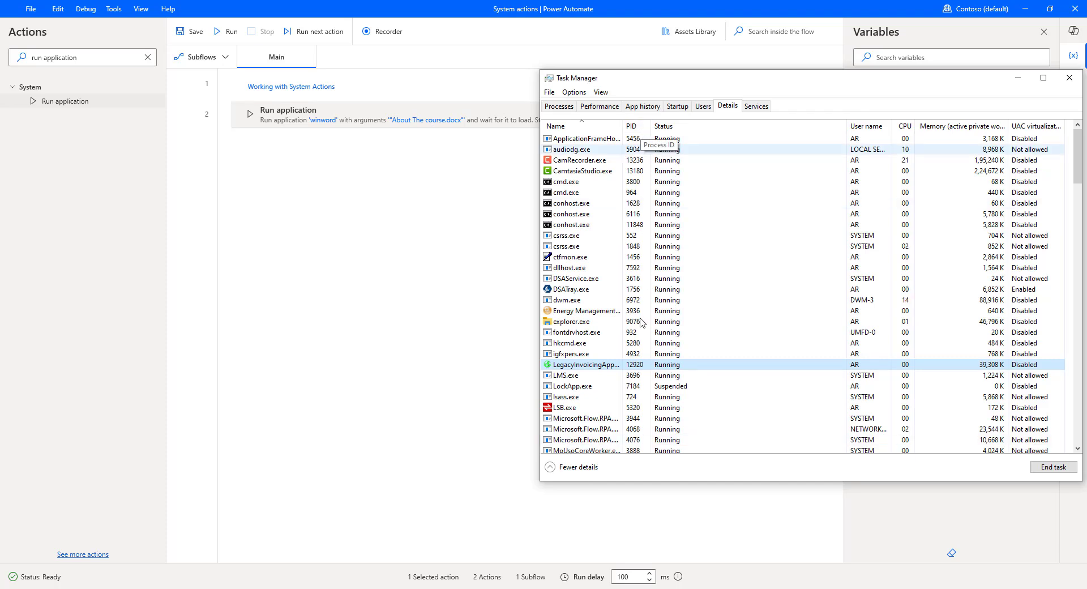
left_click(631, 126)
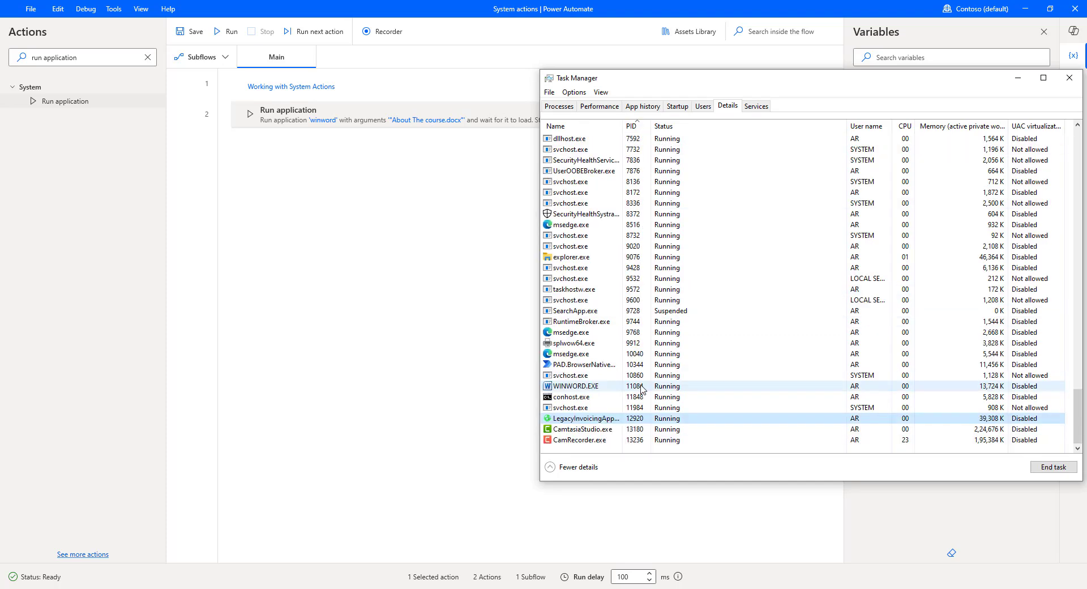
left_click(641, 388)
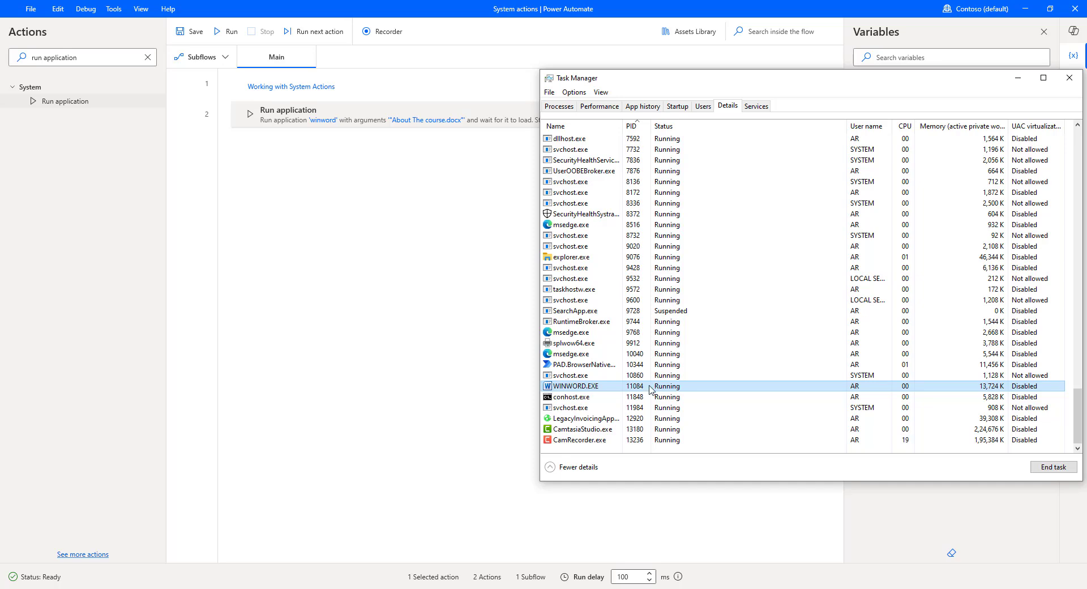
Reopen the Run application action's parameters from the flow.
double_click(419, 120)
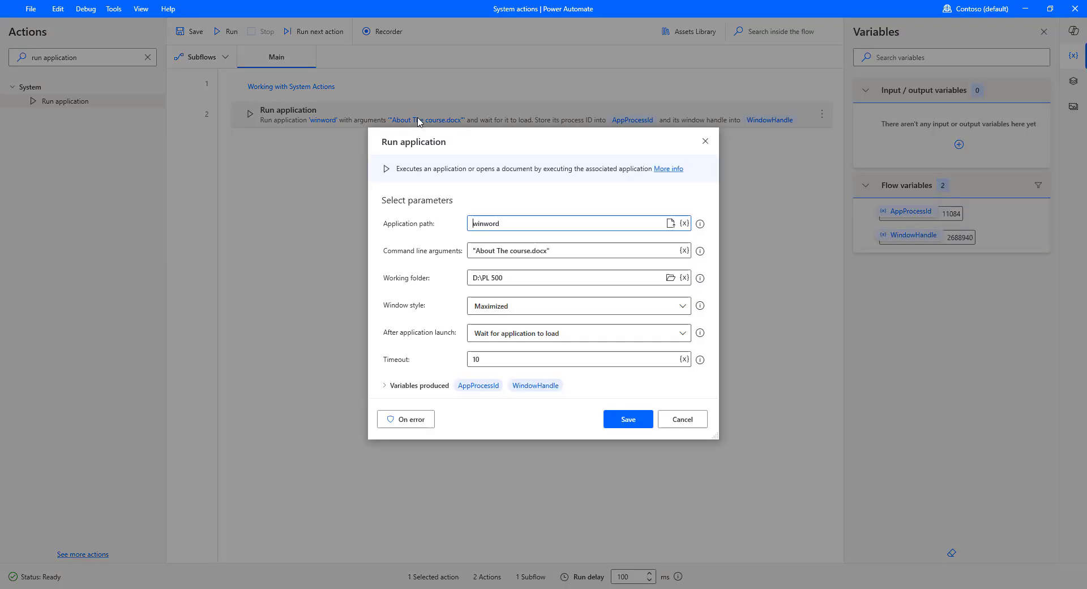